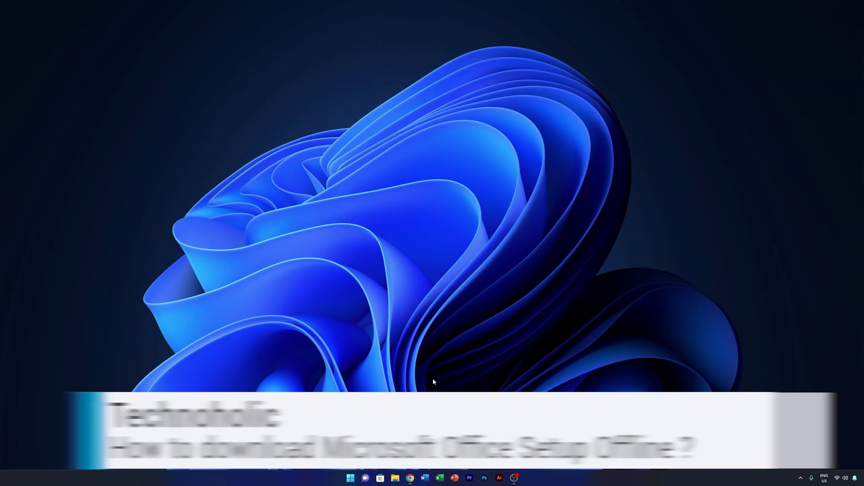
- Go to office.com in Chrome and display the install options offered for the Microsoft 365 apps
click(411, 478)
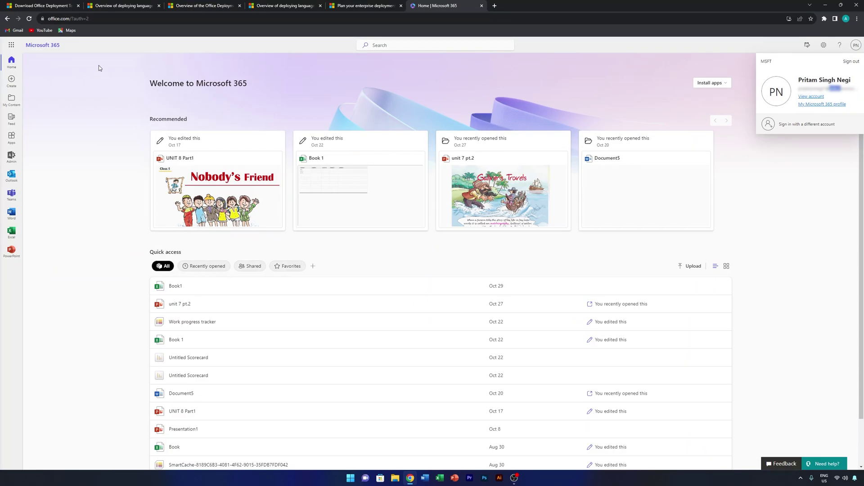
click(123, 19)
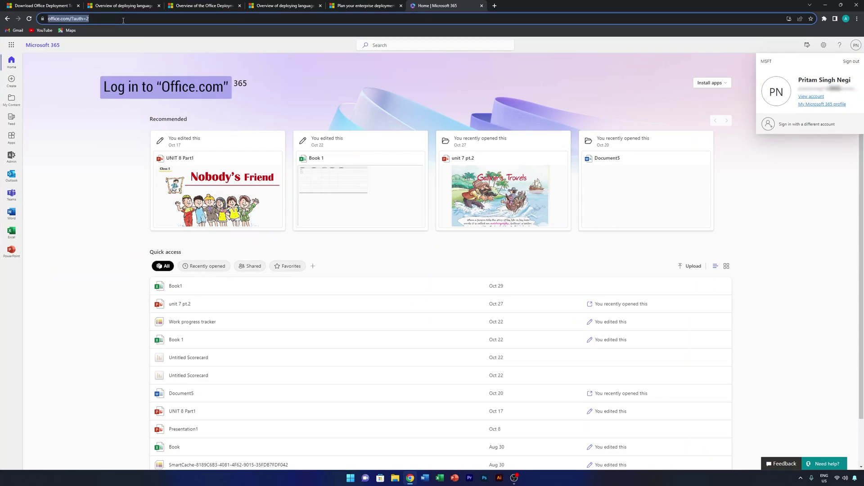
text(of)
key(Return)
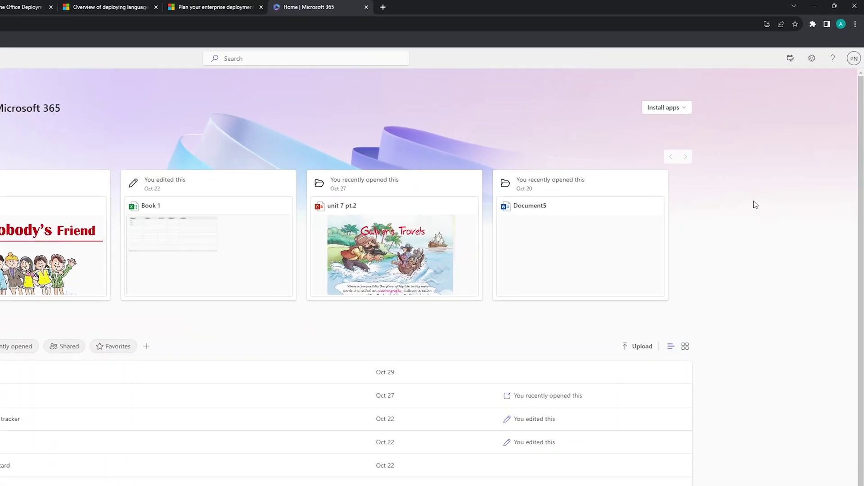
click(704, 86)
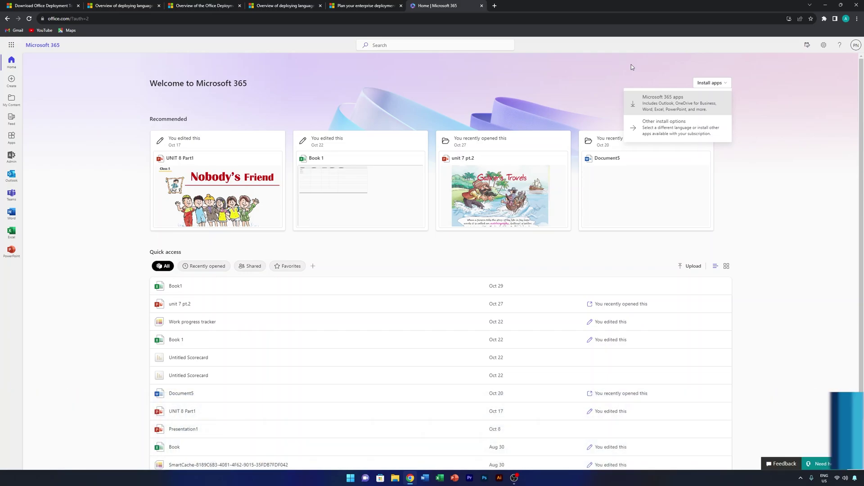
- Switch to the Office Deployment Tool page in the Microsoft Download Center and reload it
click(56, 4)
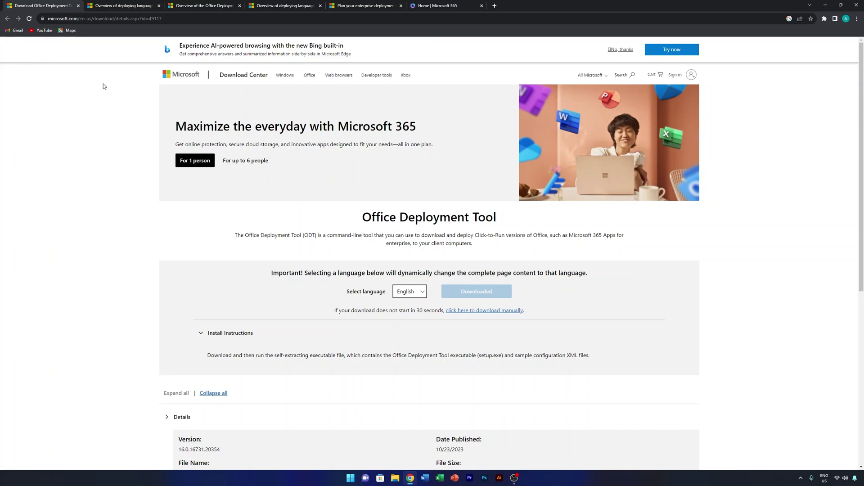
click(172, 19)
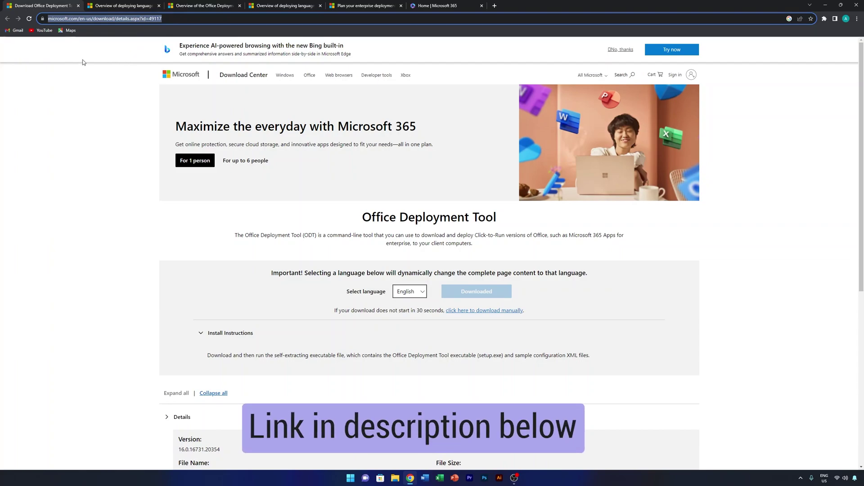
key(Return)
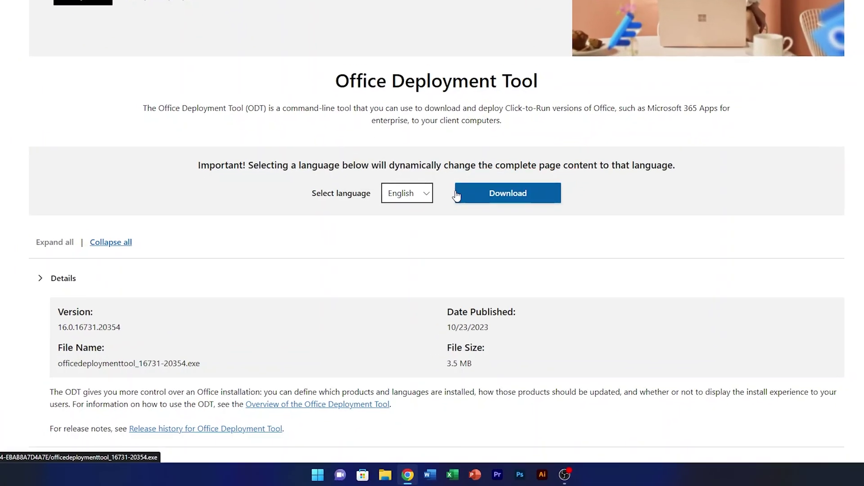
- Check the Microsoft site's list of regions and languages, and return to the Office Deployment Tool page
scroll(227, 145, down, 8)
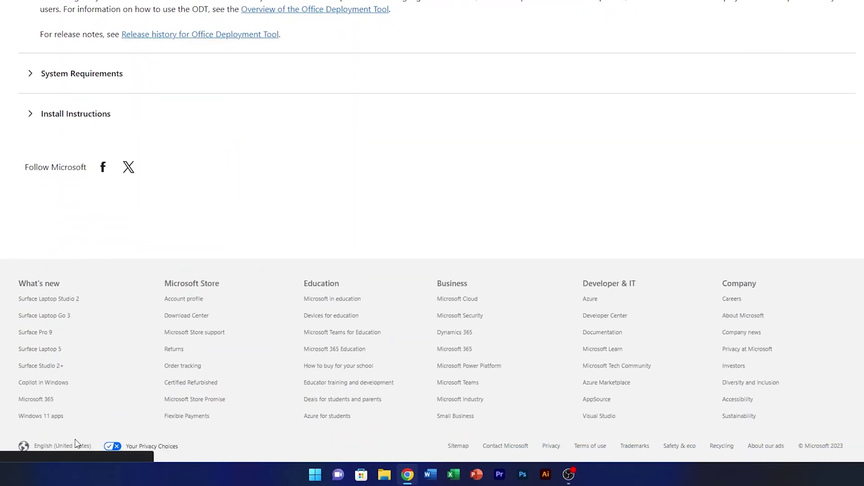
click(63, 446)
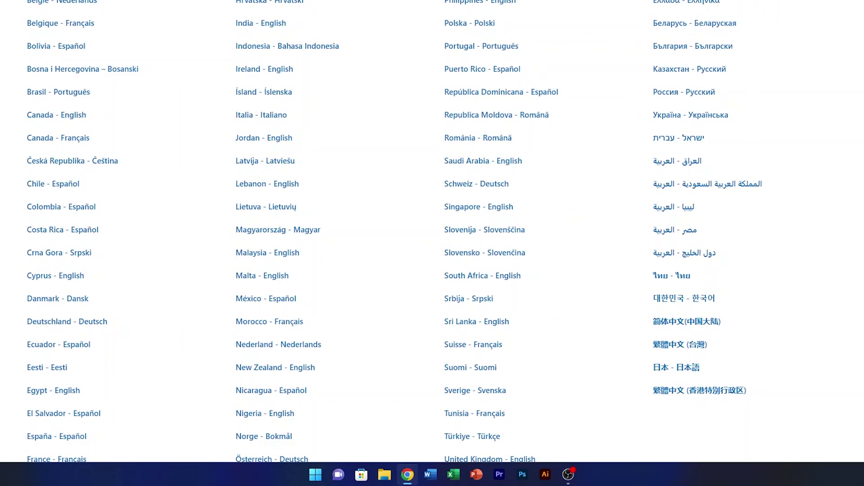
click(7, 19)
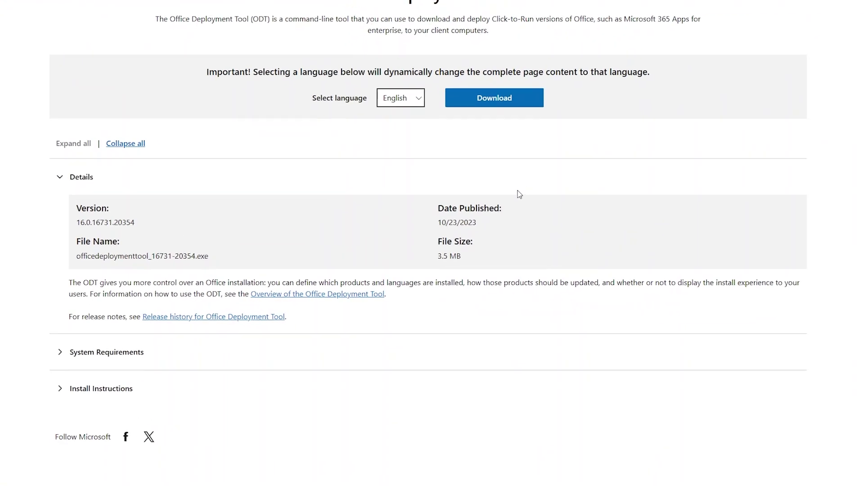
- Download the English Office Deployment Tool and open the folder containing the downloaded file
click(507, 97)
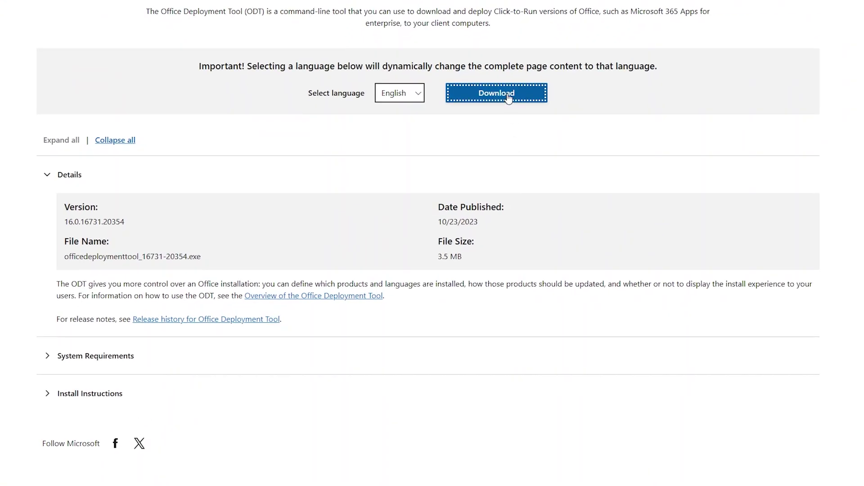
click(434, 264)
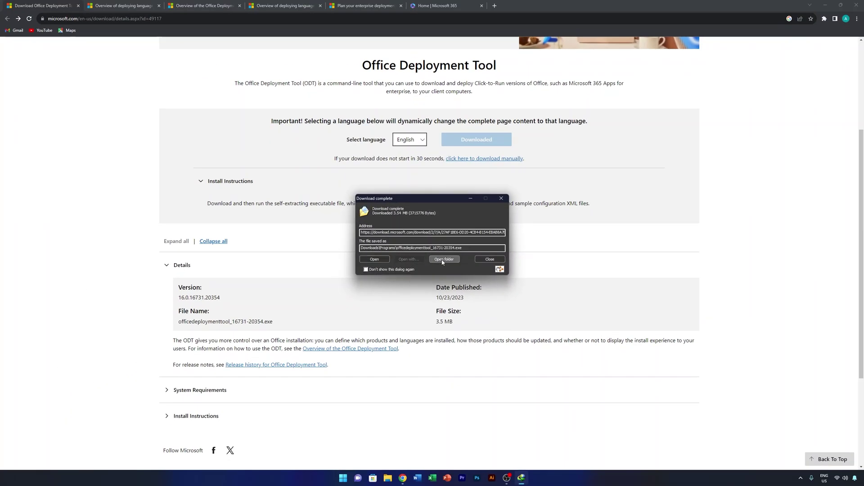
click(447, 262)
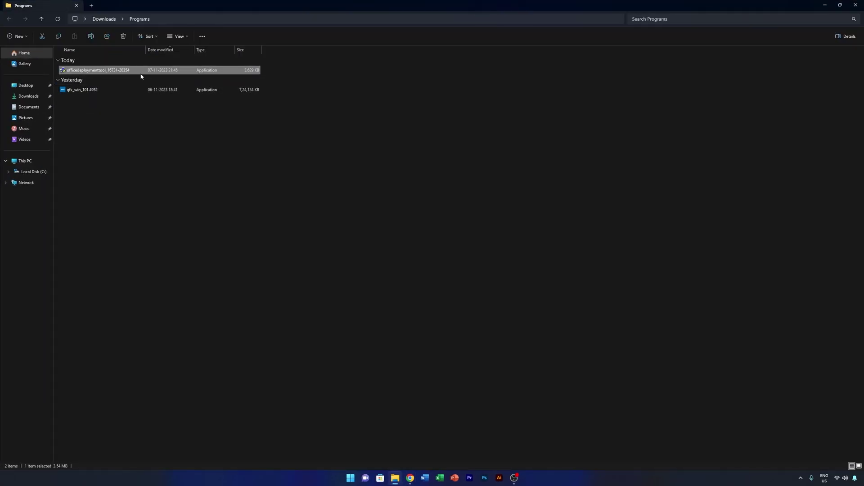
right_click(144, 70)
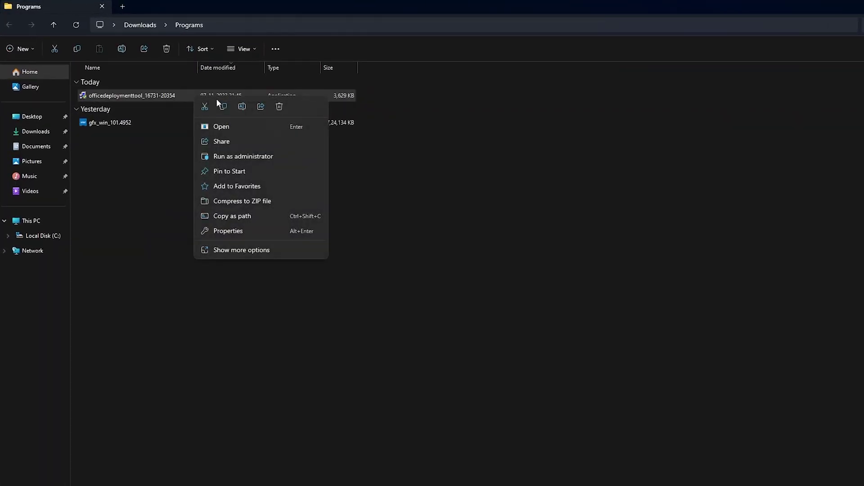
click(242, 155)
scroll(569, 387, down, 10)
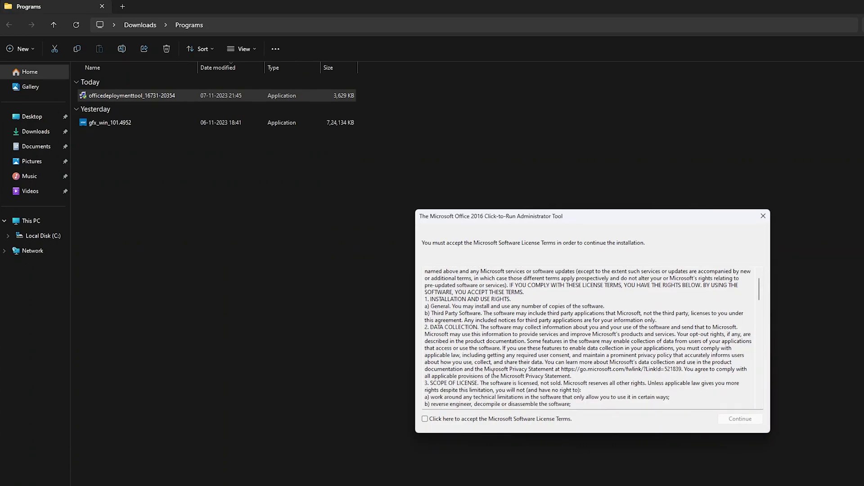
click(425, 420)
click(740, 419)
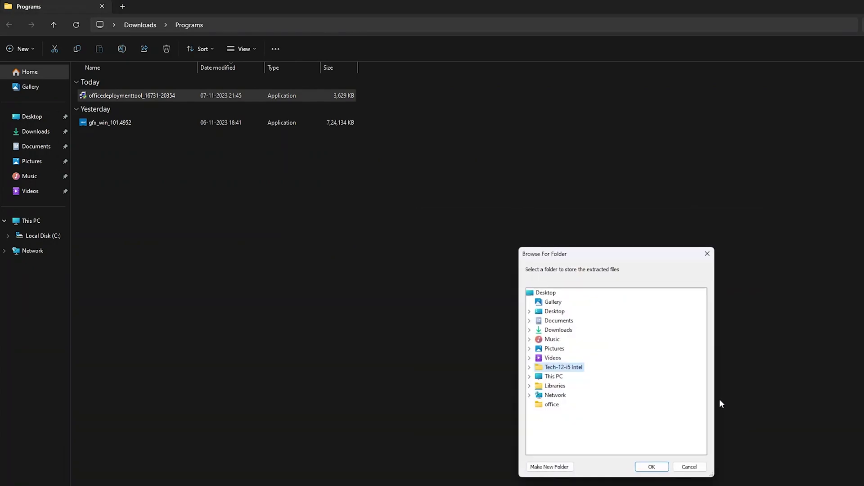
- Create a folder named ODT on the Desktop and extract the deployment tool files into it
click(546, 293)
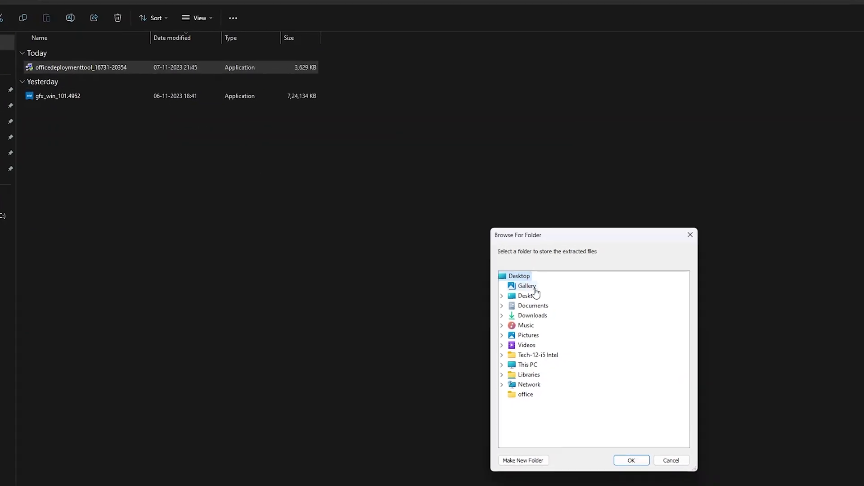
click(535, 460)
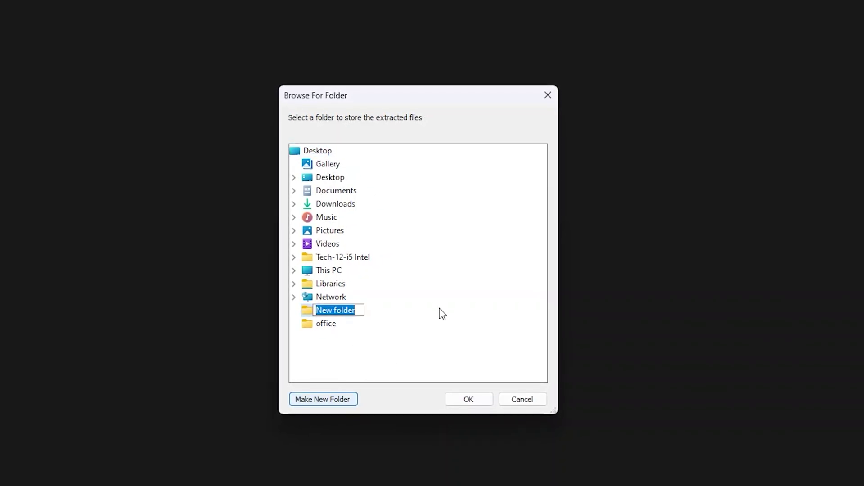
text(O)
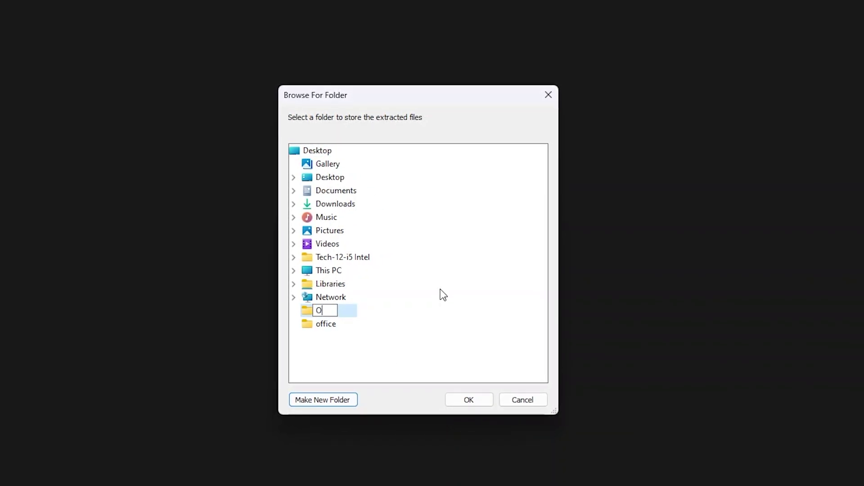
text(DT)
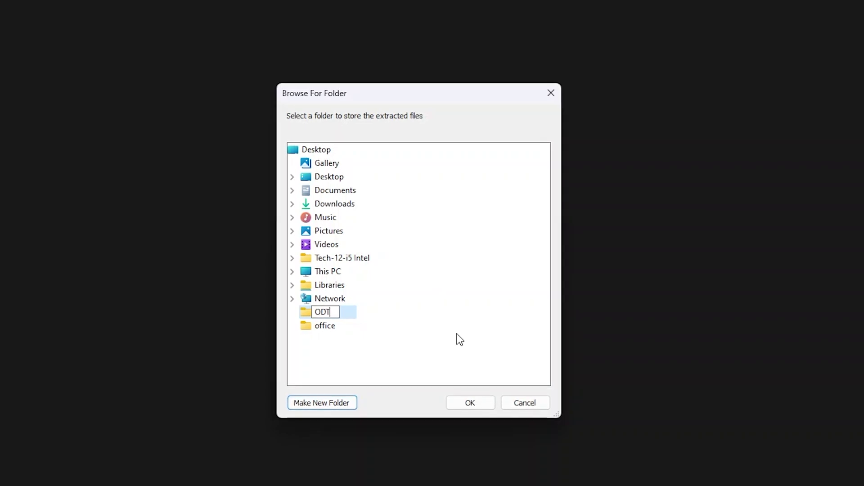
key(Return)
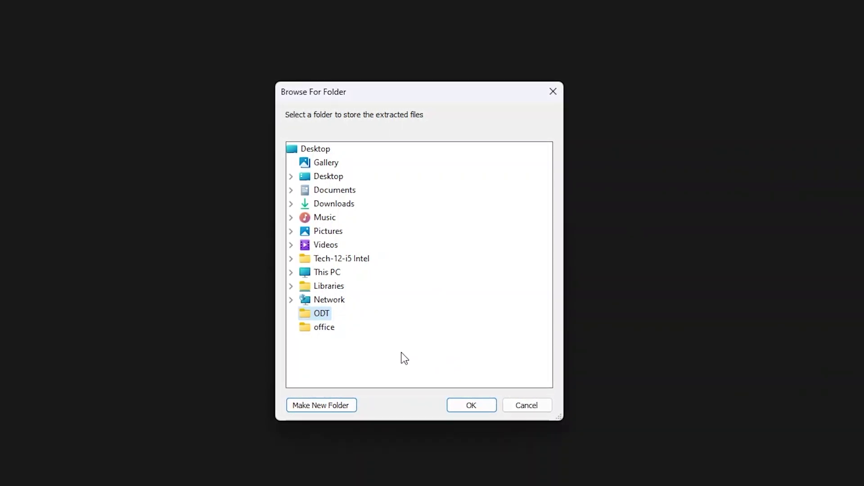
click(469, 406)
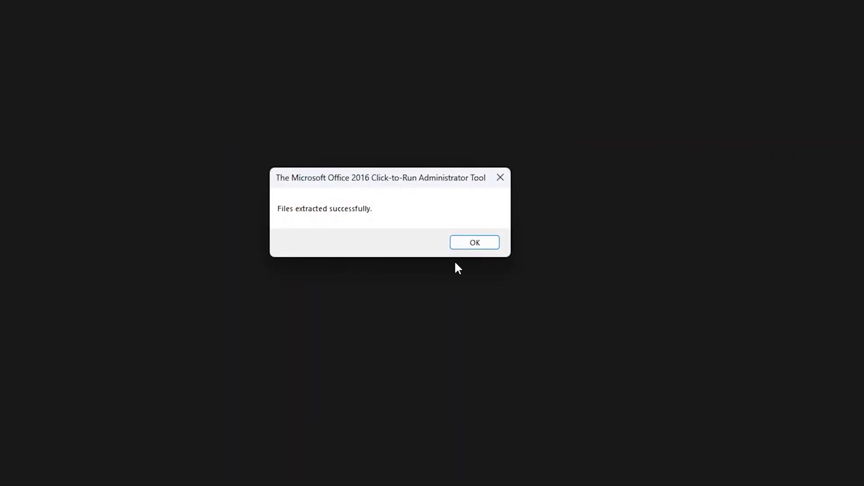
click(476, 242)
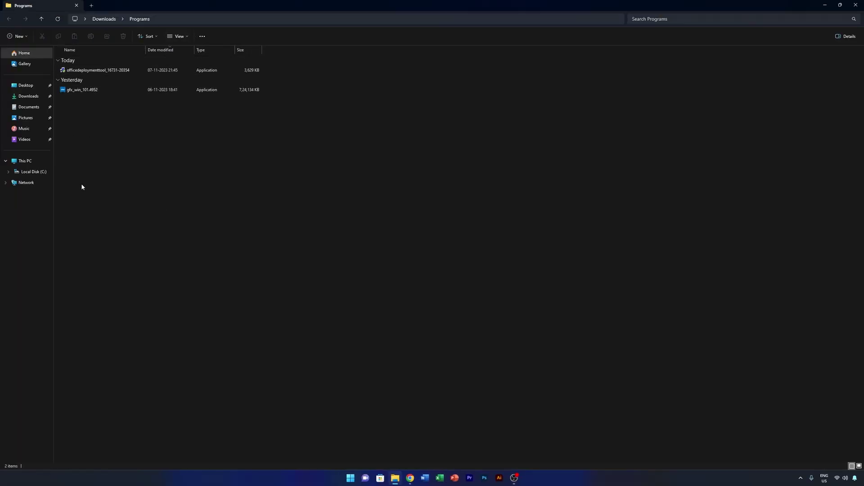
- In the Desktop's ODT folder, permanently delete every configuration file except configuration-Office365-x64.xml, keeping setup
click(35, 160)
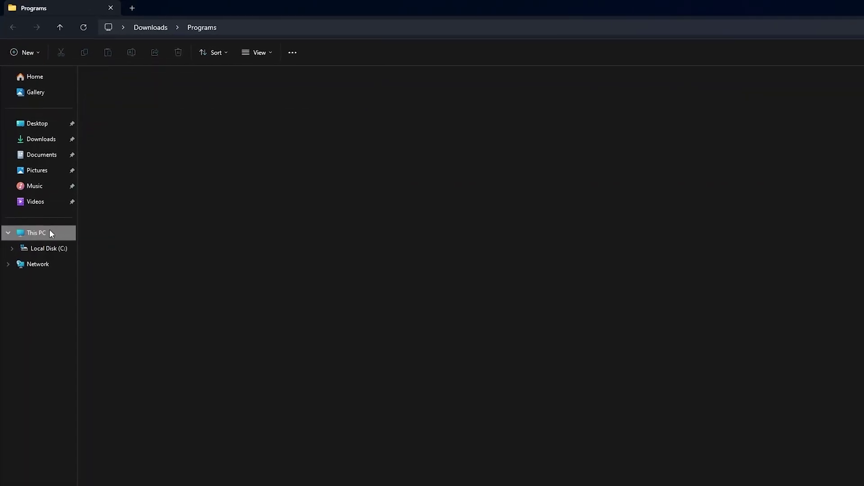
click(48, 130)
double_click(119, 90)
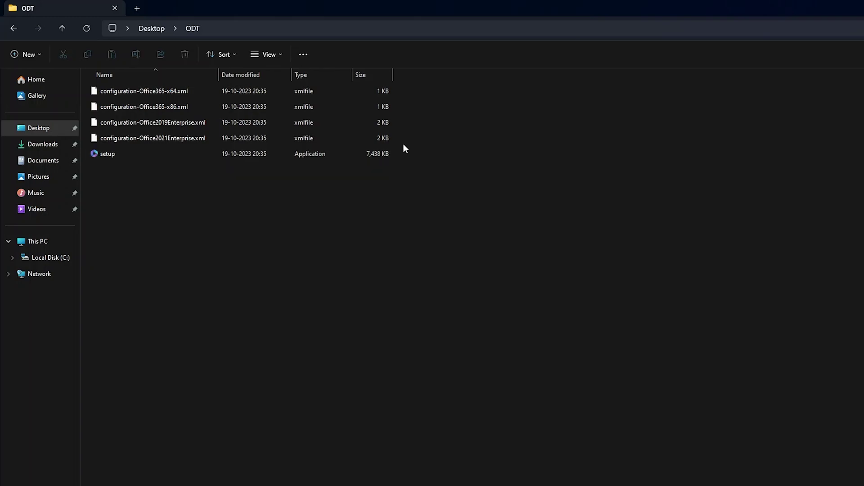
drag(410, 139, 180, 108)
key(shift+Delete)
key(Return)
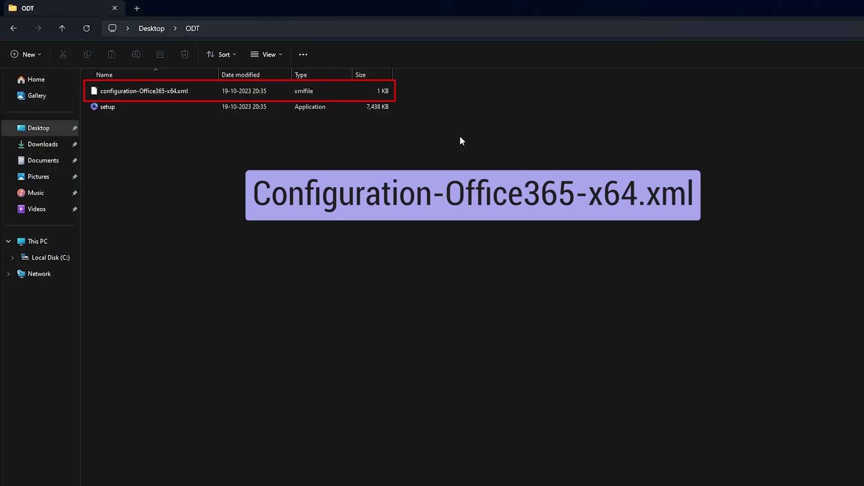
- Open configuration-Office365-x64.xml with Notepad, choosing to always use it for .xml files
click(200, 90)
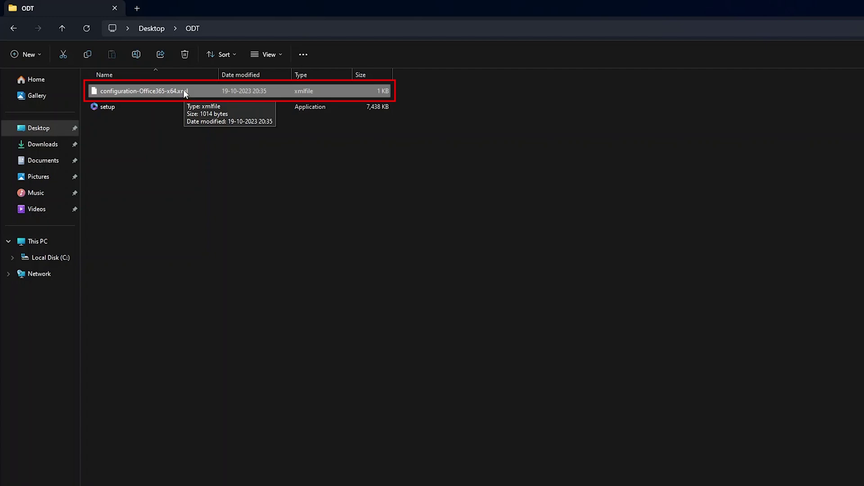
click(185, 91)
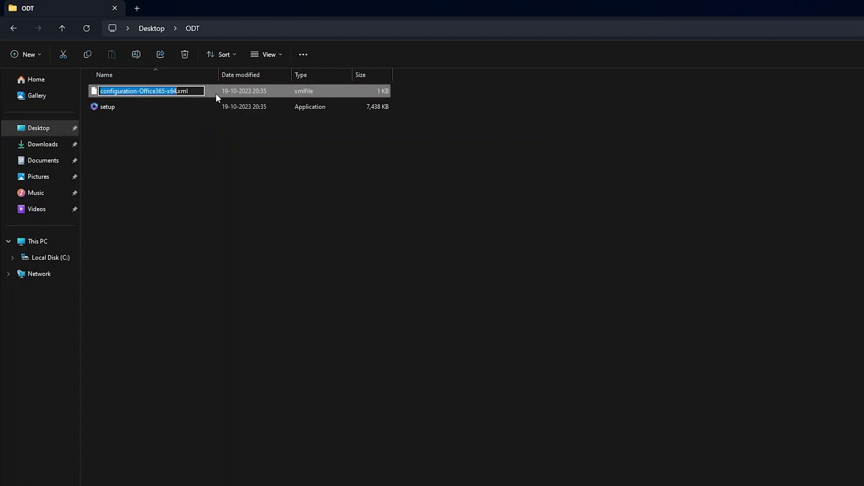
click(215, 98)
click(199, 88)
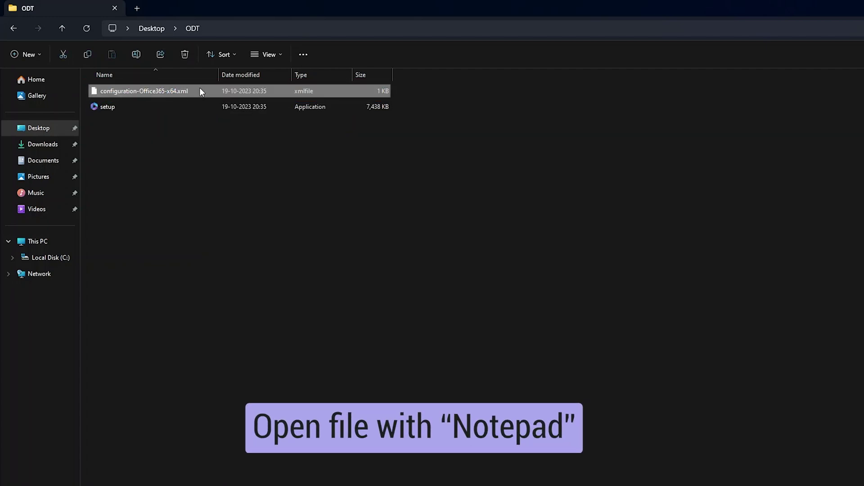
right_click(200, 87)
mouse_move(271, 138)
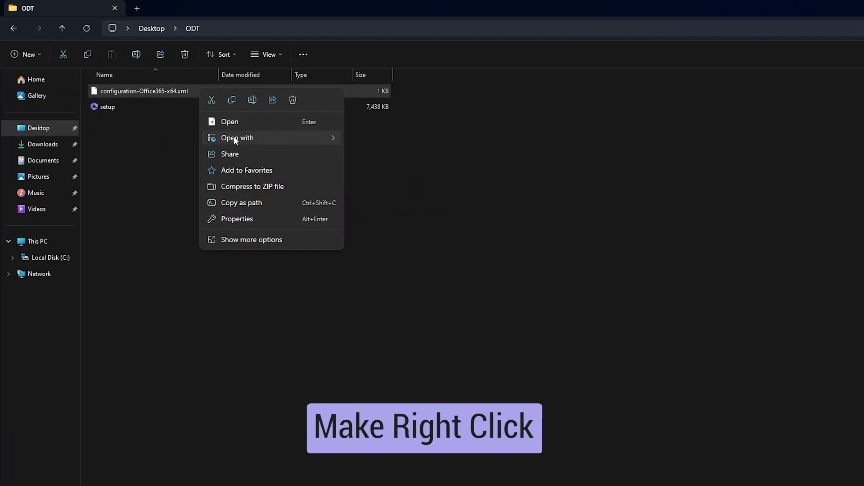
mouse_move(234, 137)
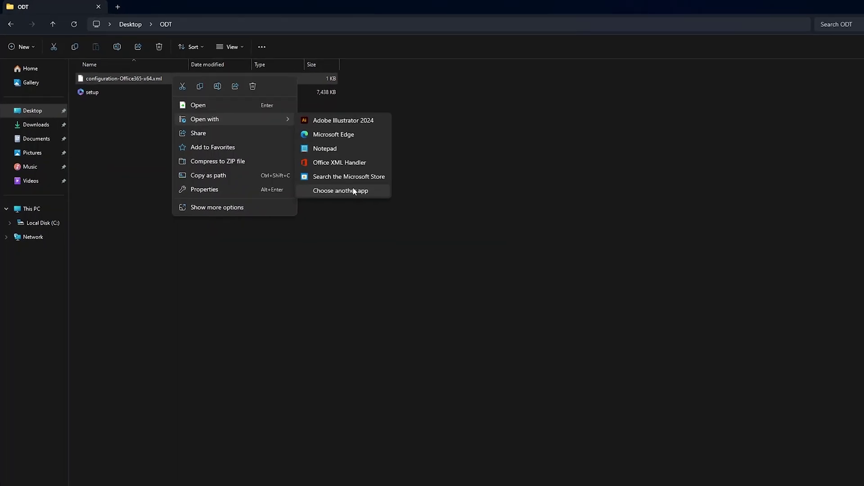
click(354, 191)
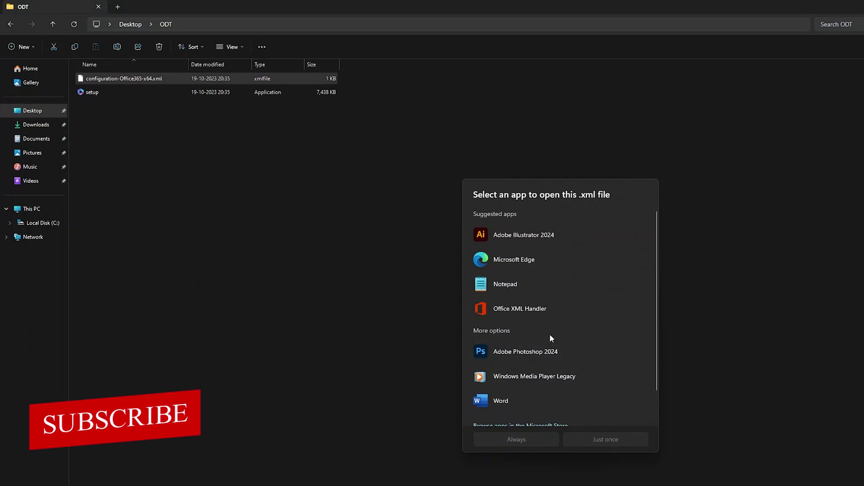
click(533, 282)
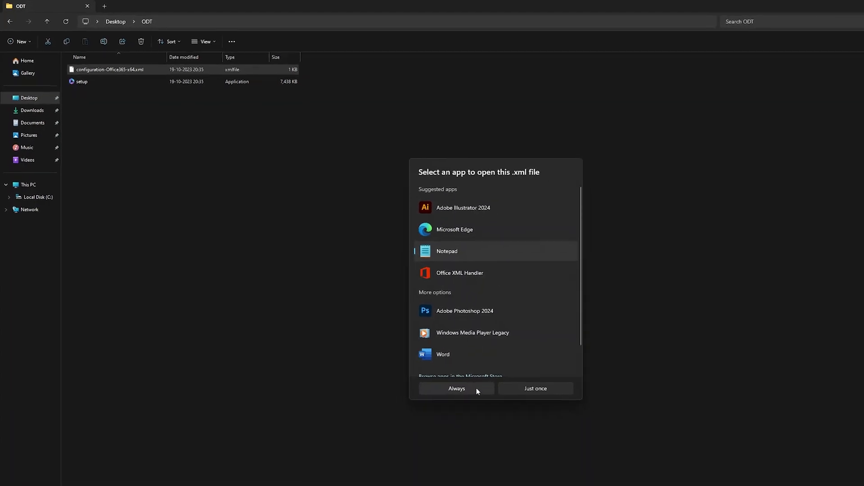
click(476, 390)
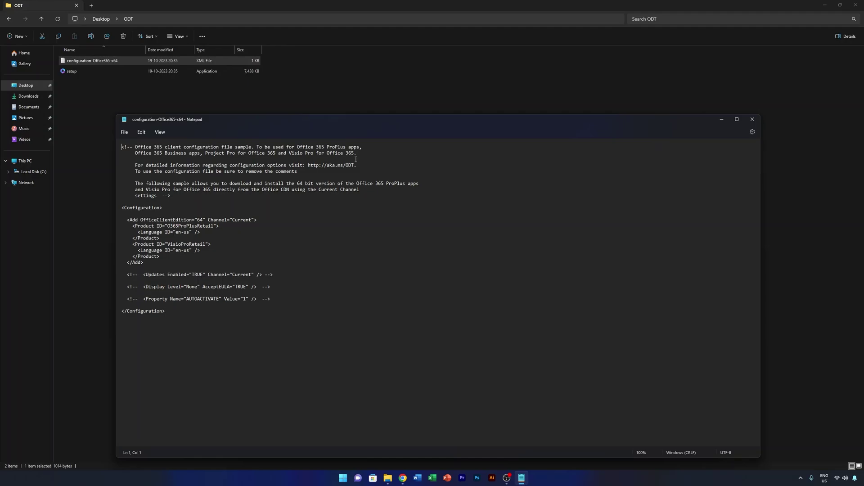
- Examine the configuration file's Configuration tags, Office client edition, channel, O365ProPlusRetail product and language ID entries
drag(124, 208, 161, 208)
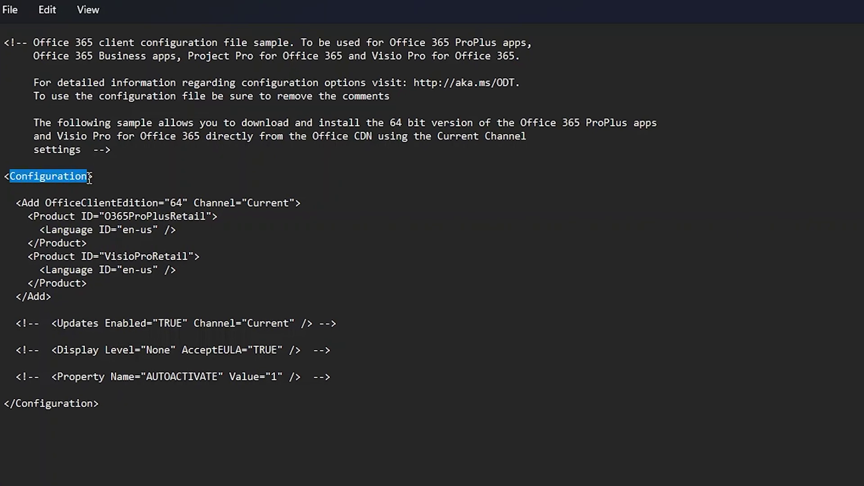
click(106, 176)
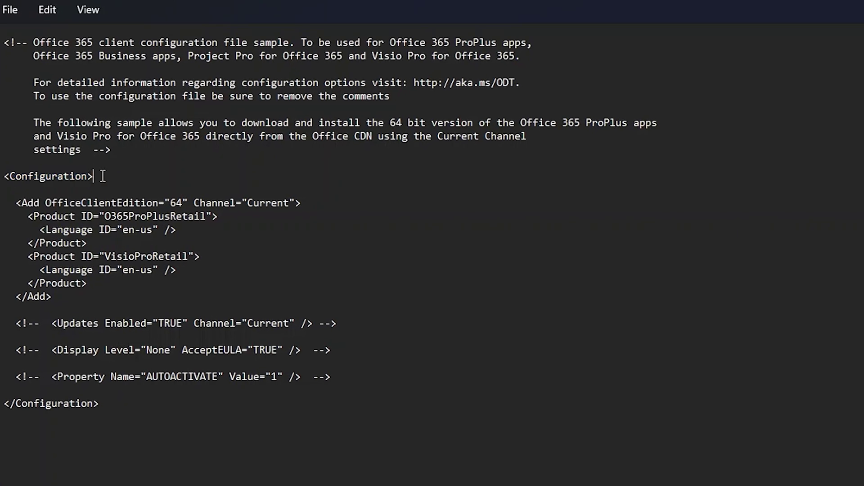
drag(107, 176, 5, 171)
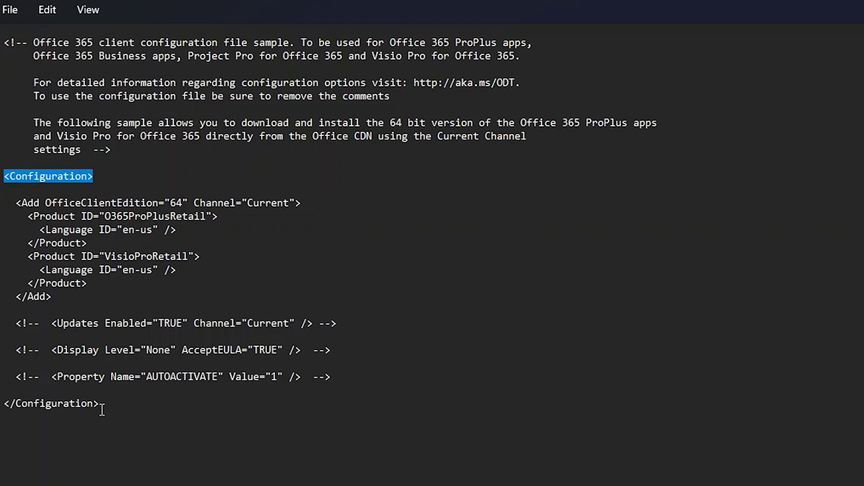
drag(102, 405, 6, 403)
click(252, 462)
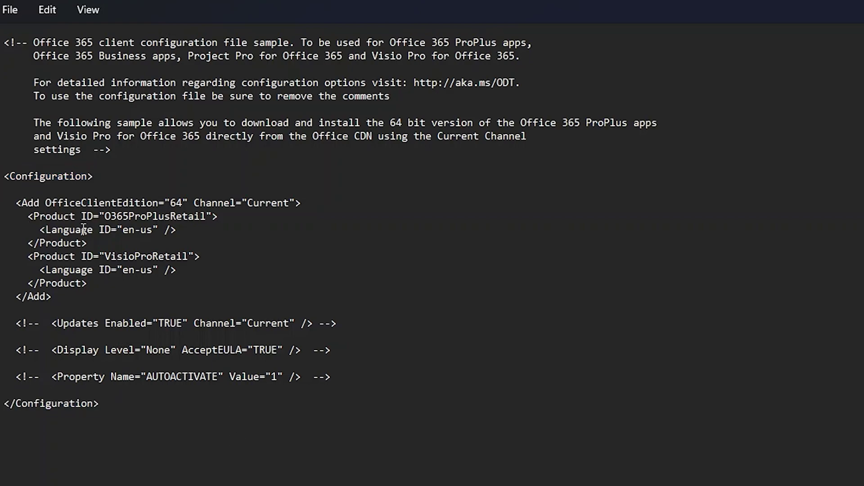
drag(47, 203, 124, 203)
click(158, 203)
double_click(247, 202)
drag(247, 203, 285, 206)
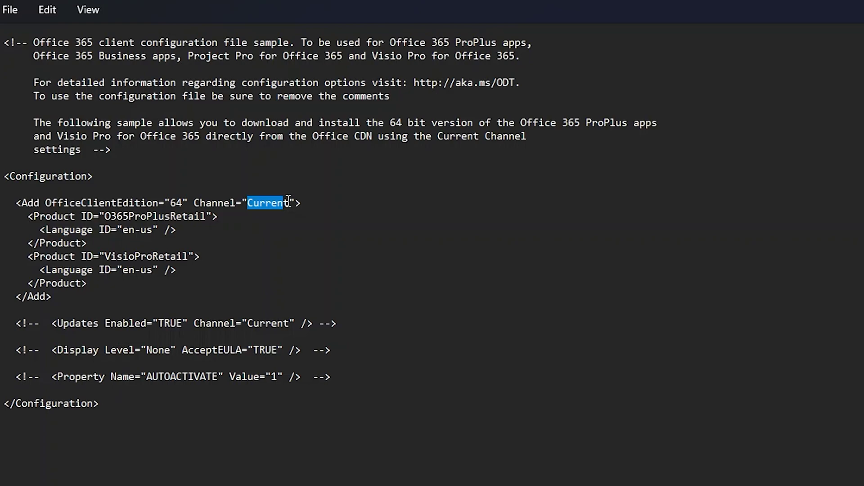
click(123, 215)
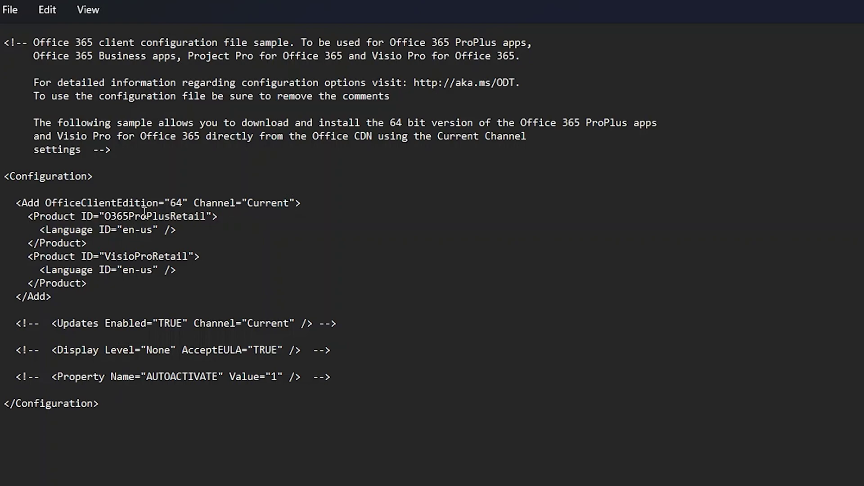
click(260, 223)
drag(39, 230, 117, 231)
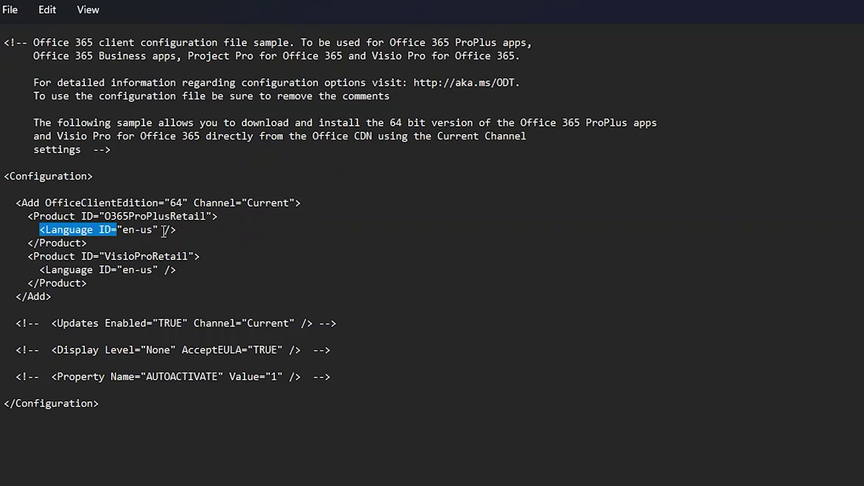
click(141, 231)
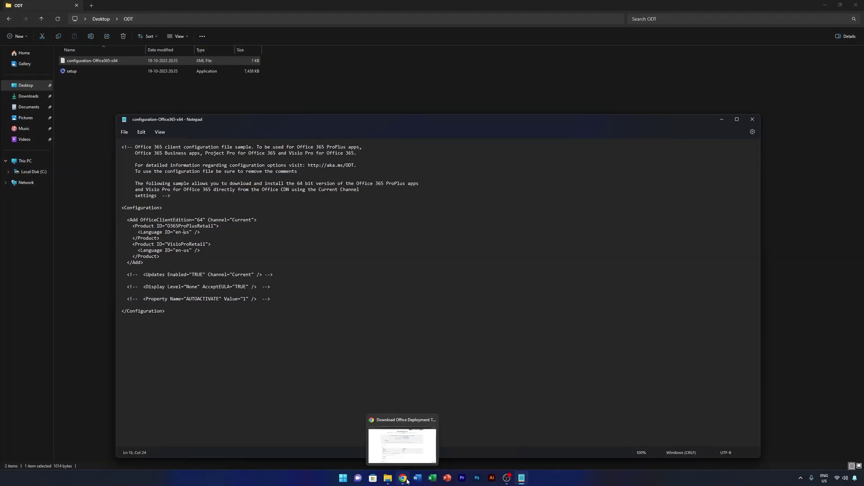
- Switch to Chrome and find the ProofingTools XML example in the article on deploying languages for Microsoft 365 Apps
click(407, 481)
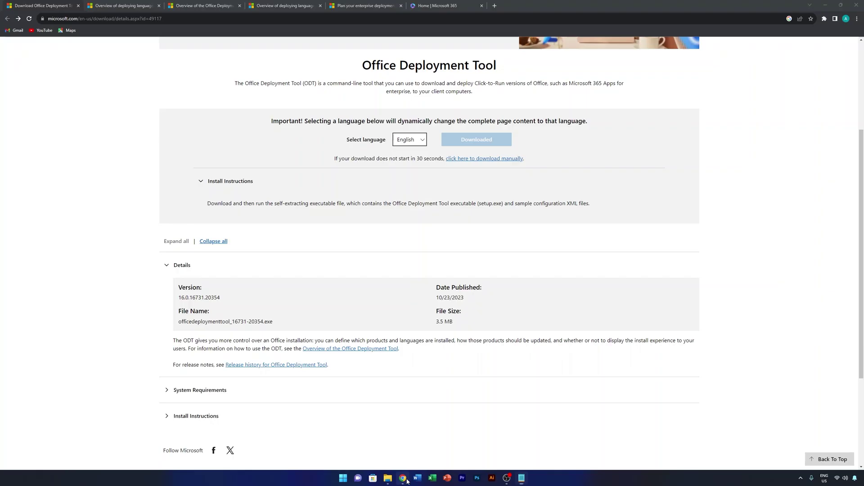
click(133, 6)
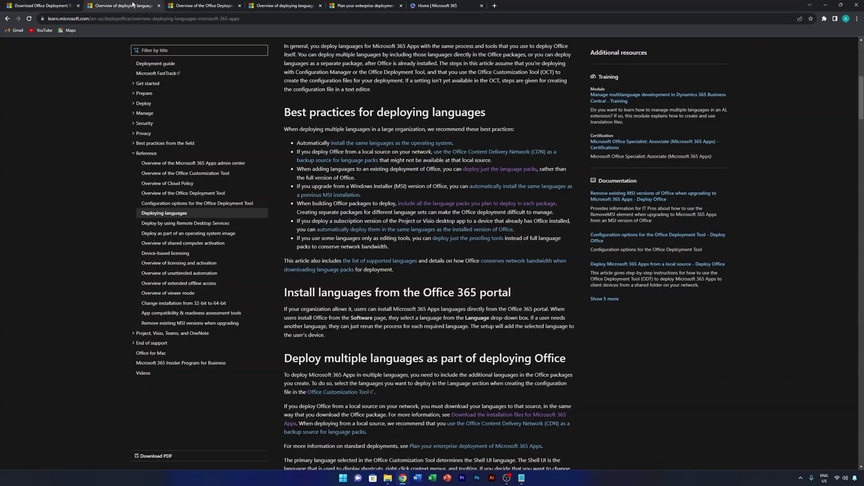
scroll(330, 197, up, 10)
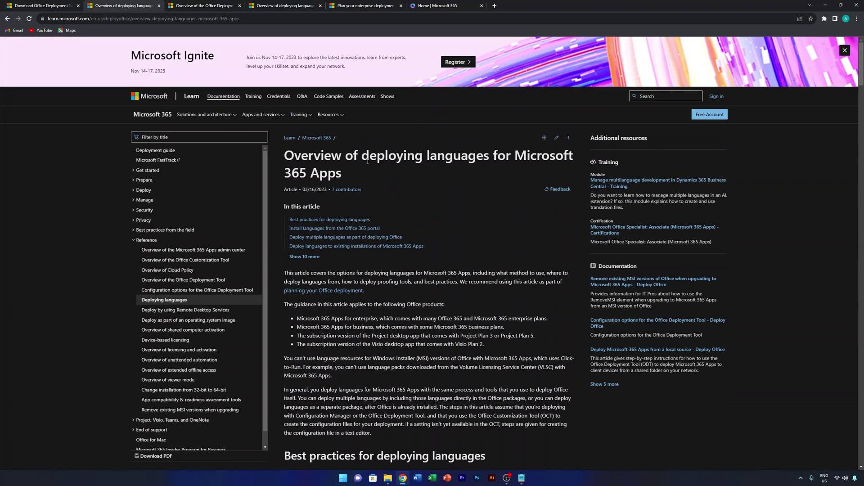
click(180, 18)
scroll(393, 207, down, 6)
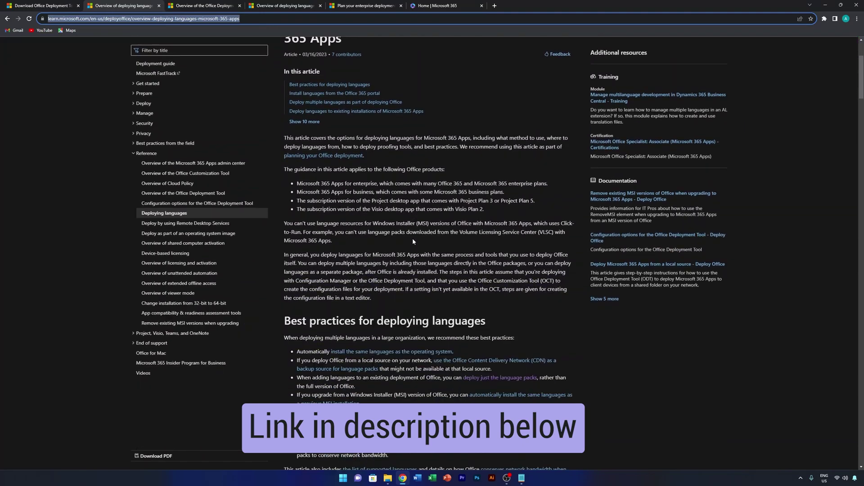
scroll(413, 242, down, 20)
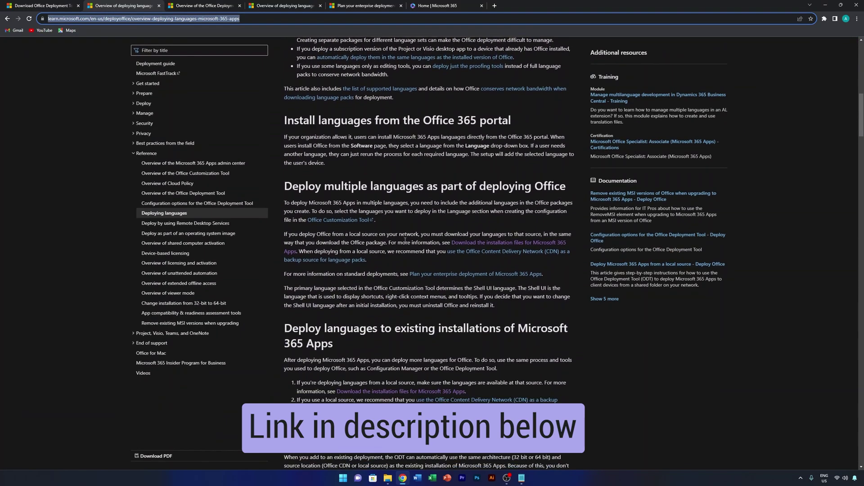
scroll(395, 241, down, 3)
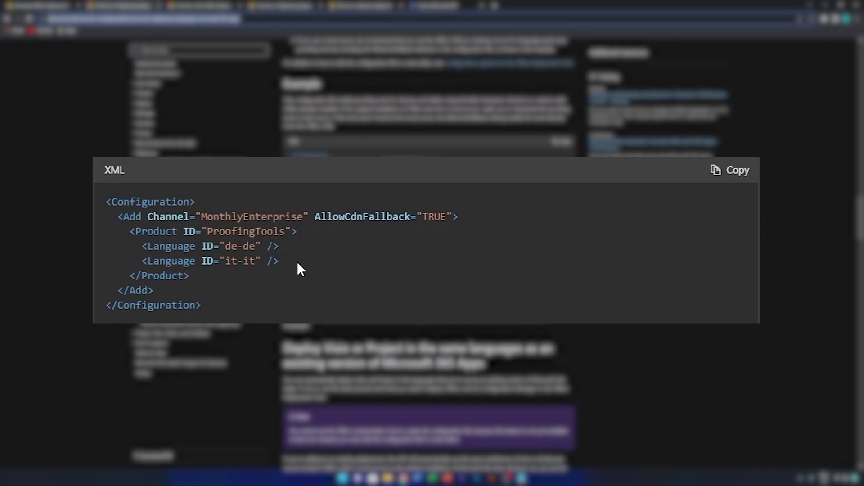
- Copy the <Language ID="de-de" /> line from the ProofingTools XML example
drag(297, 262, 171, 247)
click(212, 280)
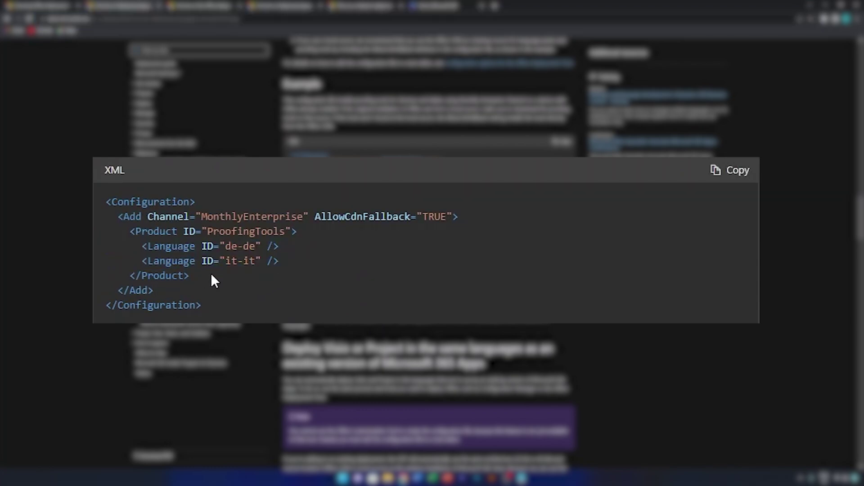
drag(281, 246, 141, 247)
key(ctrl+c)
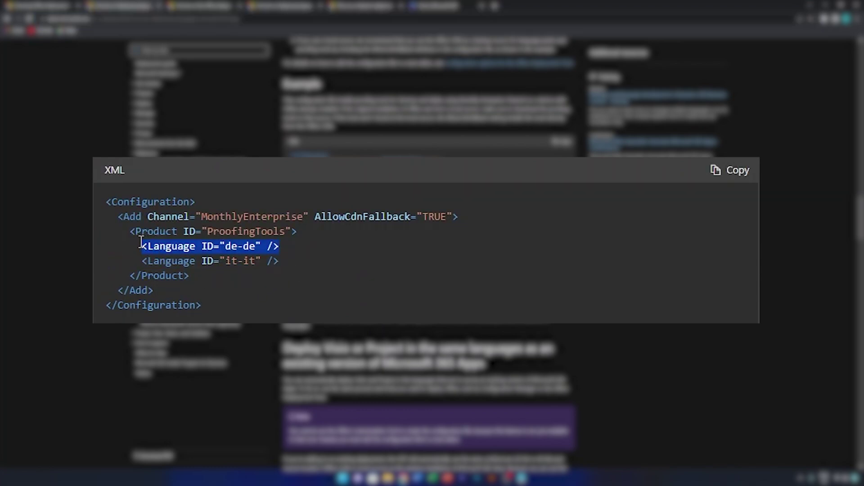
right_click(282, 249)
click(296, 255)
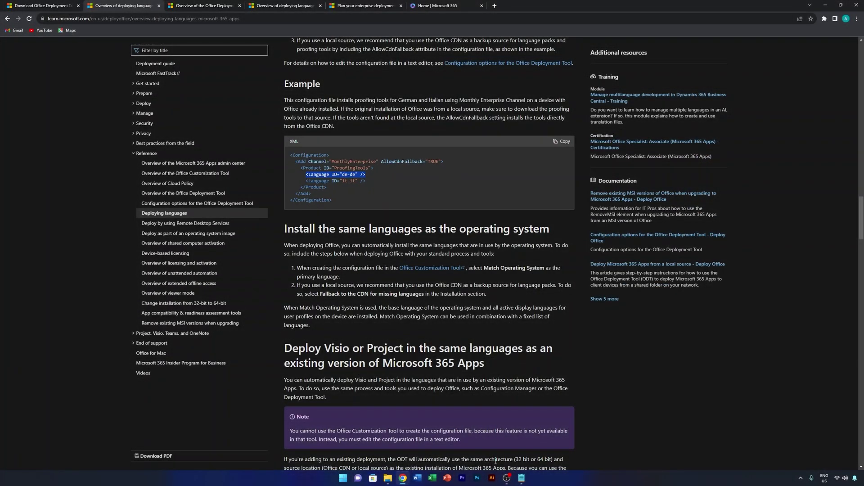
- Back in Notepad, replace the O365ProPlusRetail product's language line with the copied <Language ID="de-de" /> line
click(521, 478)
drag(257, 283, 214, 282)
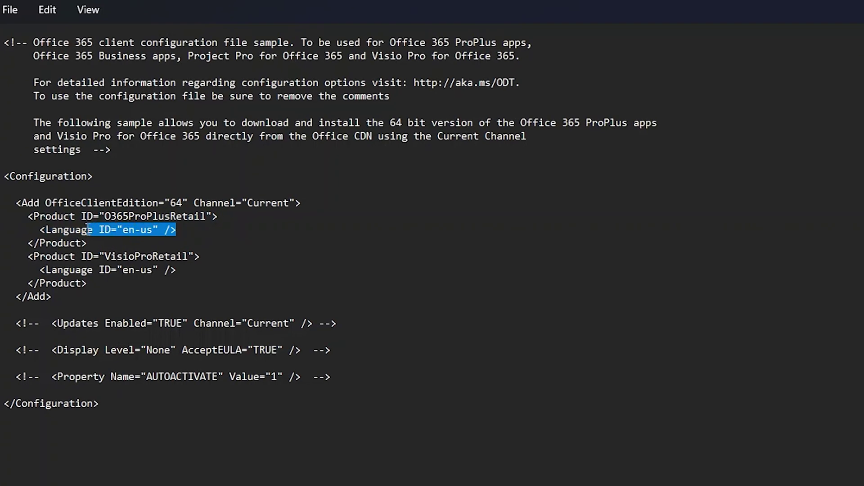
drag(89, 230, 44, 239)
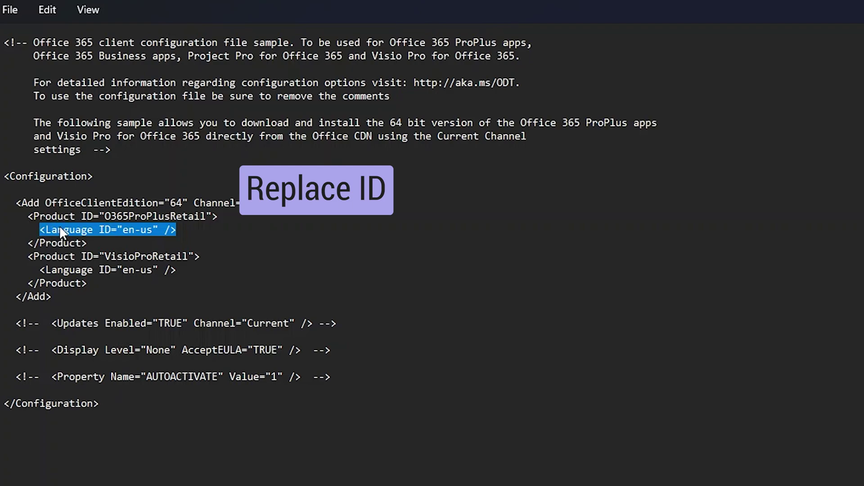
right_click(61, 228)
click(120, 332)
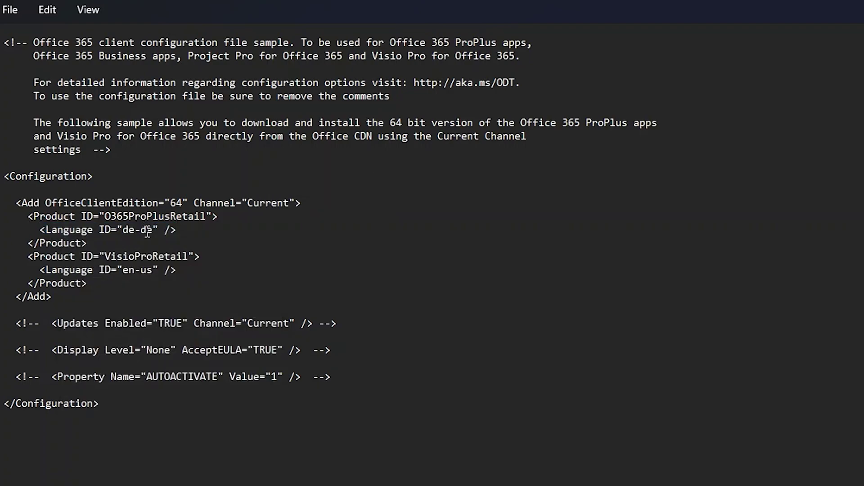
- Undo the language line replacement in the O365ProPlusRetail product
click(192, 230)
key(ctrl+z)
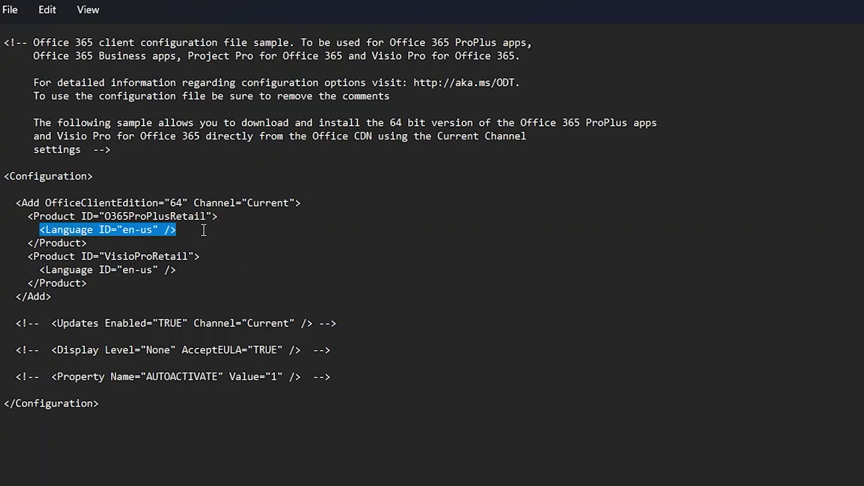
click(128, 248)
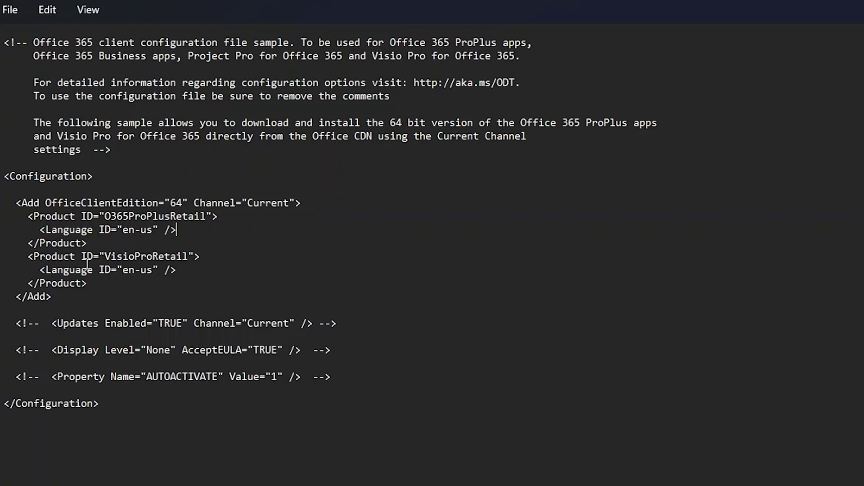
- Delete the whole VisioProRetail product block, including its language line and closing tag, from the configuration file
drag(103, 216, 210, 219)
click(235, 259)
click(93, 270)
drag(28, 257, 91, 285)
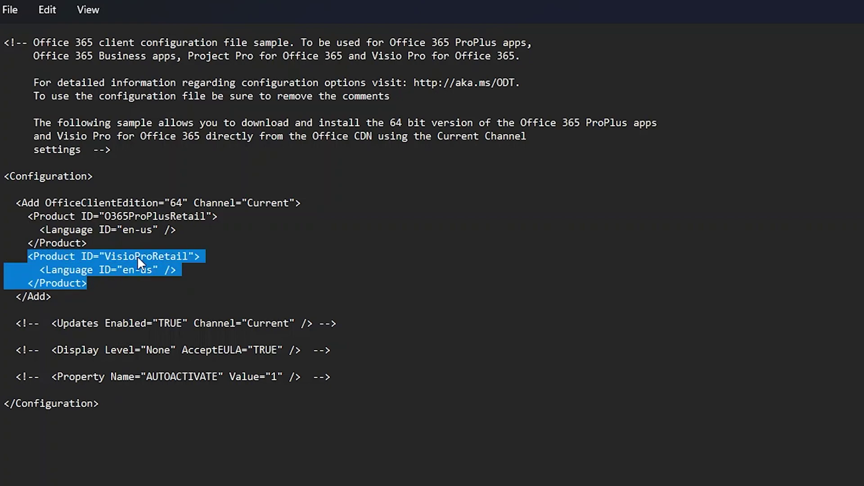
key(Delete)
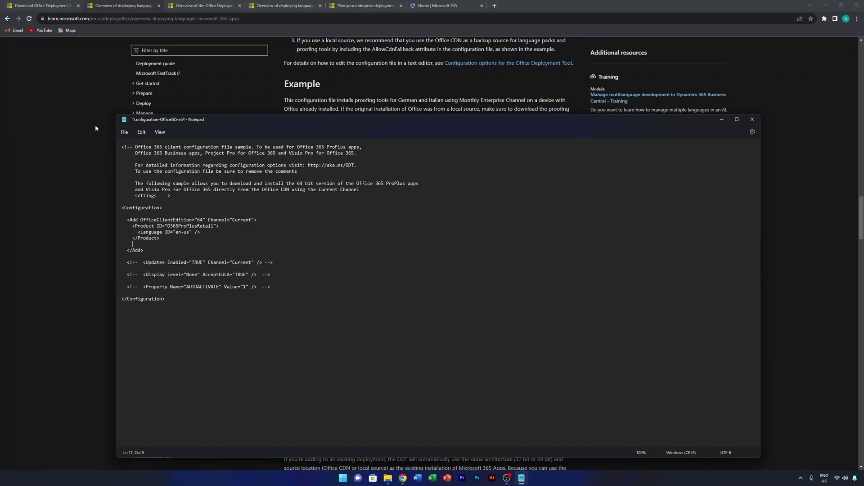
- In Chrome's Office Deployment Tool overview article, copy the <ExcludeApp ID="Publisher" /> line from the Install Microsoft 365 Apps example
click(103, 90)
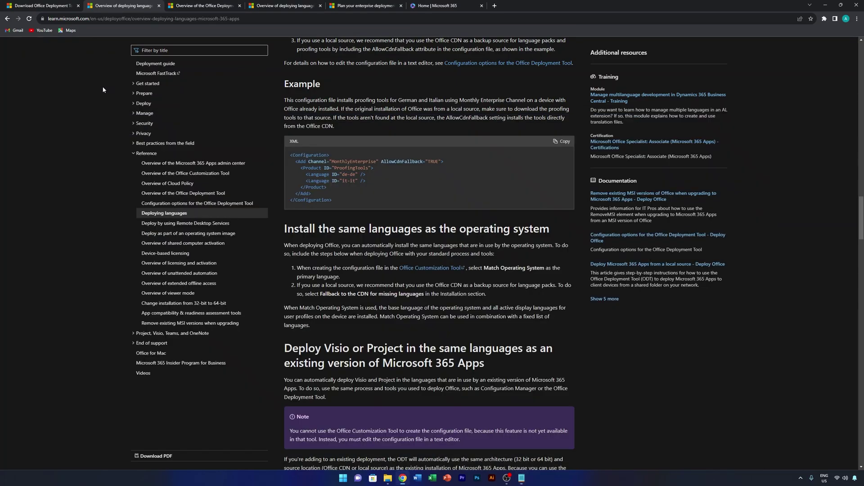
scroll(477, 195, down, 2)
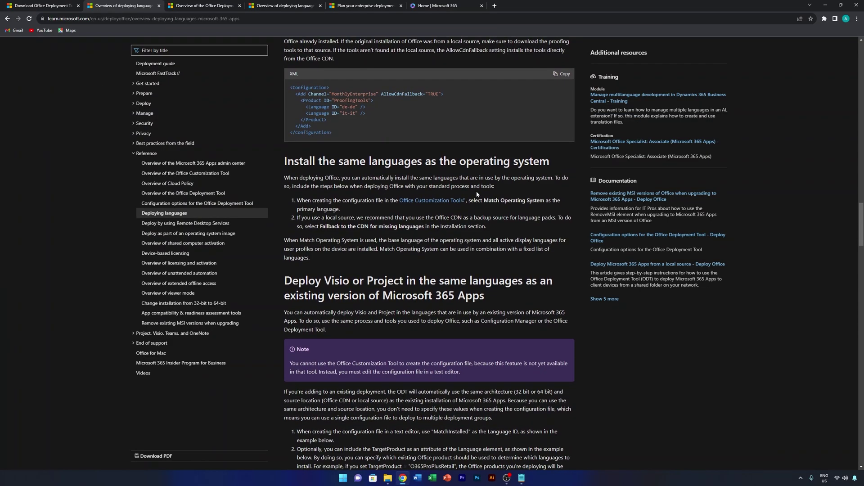
click(220, 7)
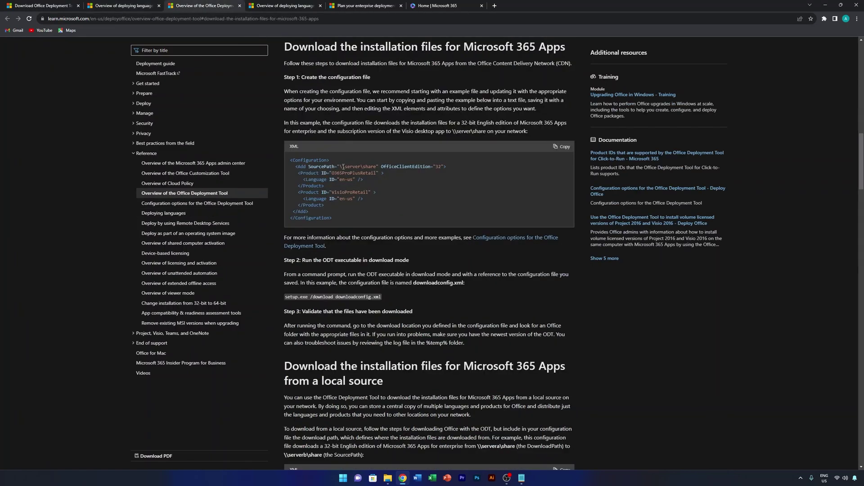
scroll(352, 152, down, 10)
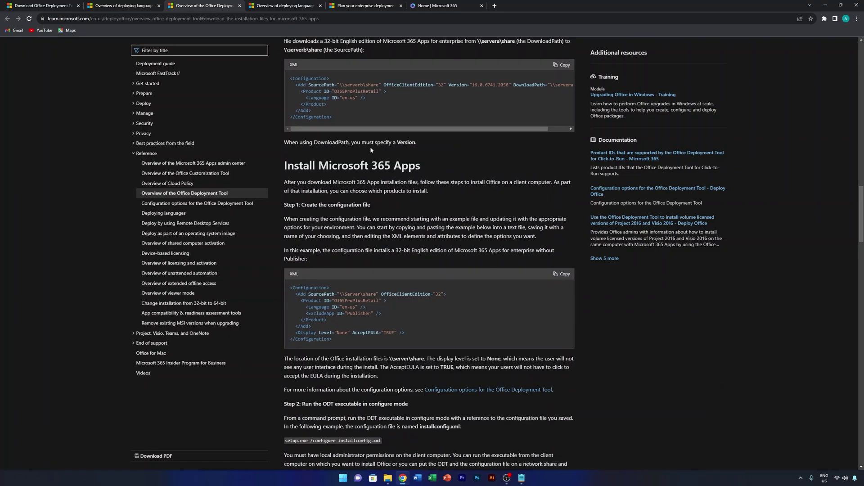
scroll(371, 150, down, 2)
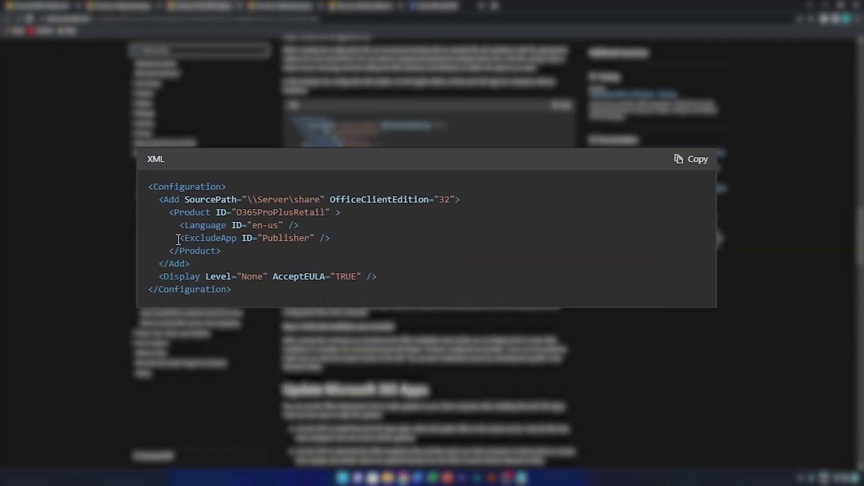
drag(179, 240, 331, 237)
key(ctrl+c)
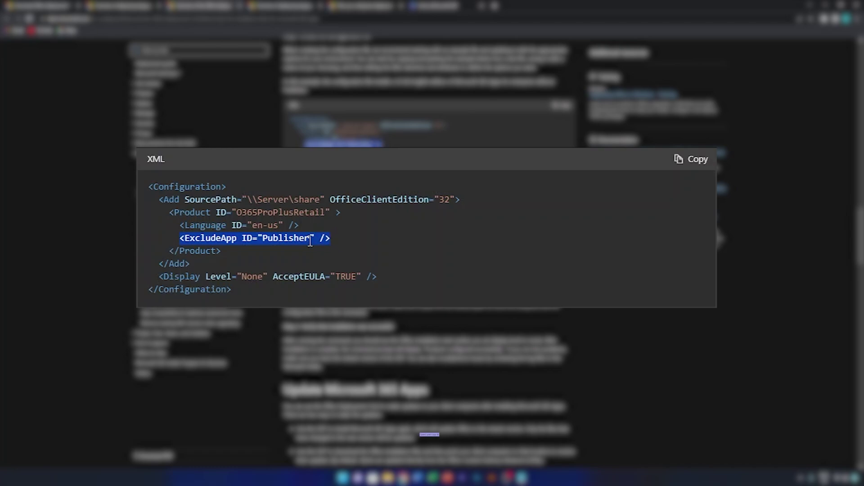
right_click(309, 243)
click(334, 248)
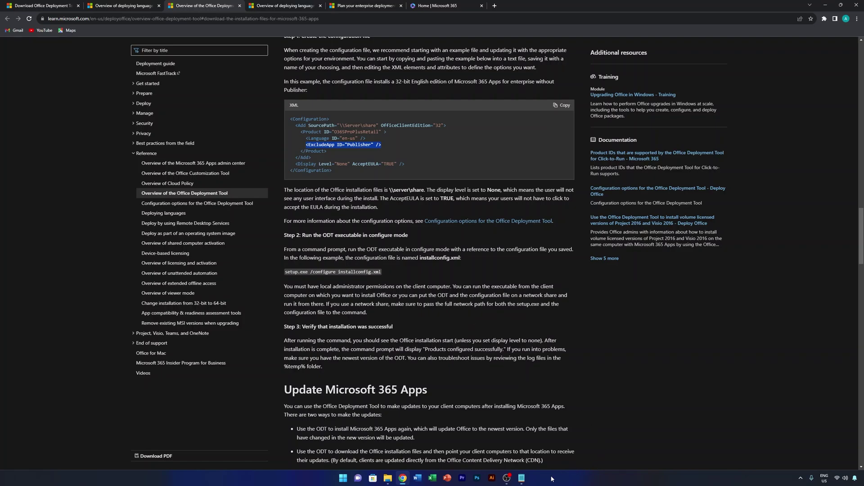
- Return to Notepad and paste the <ExcludeApp ID="Publisher" /> line on the empty line above the closing Add tag
click(522, 478)
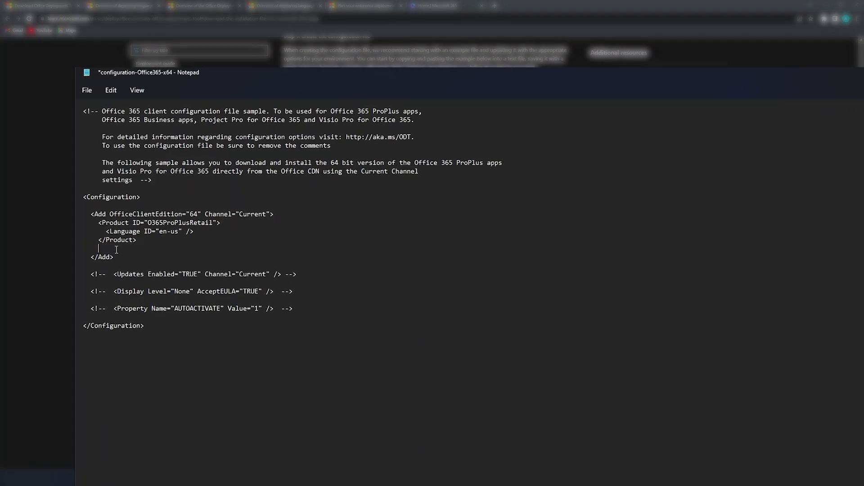
right_click(147, 247)
click(169, 293)
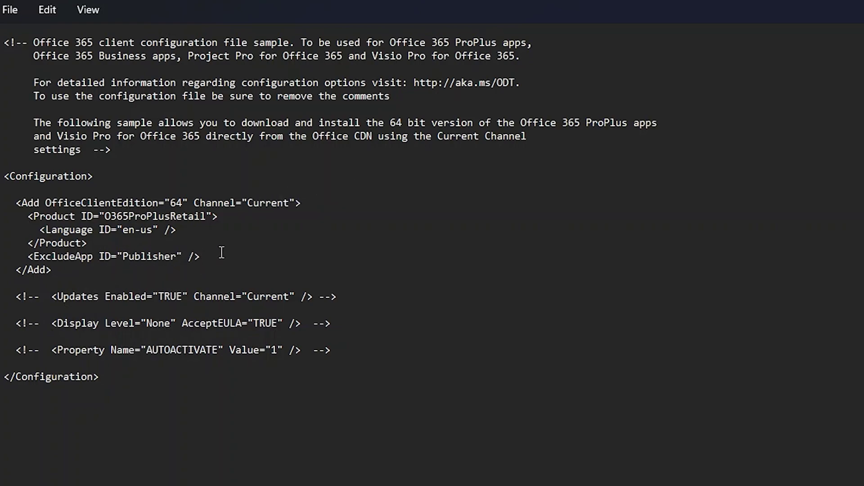
- Duplicate the <ExcludeApp ID="Publisher" /> line onto a new line directly below it
drag(211, 256, 29, 258)
key(ctrl+c)
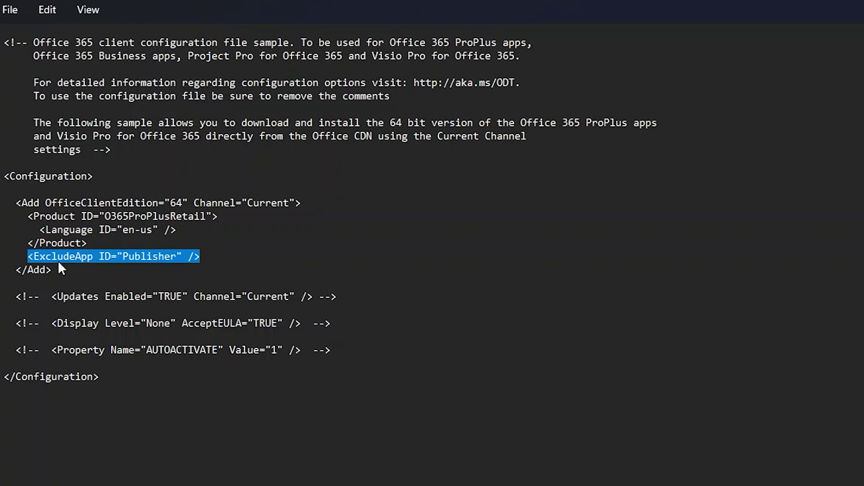
click(207, 258)
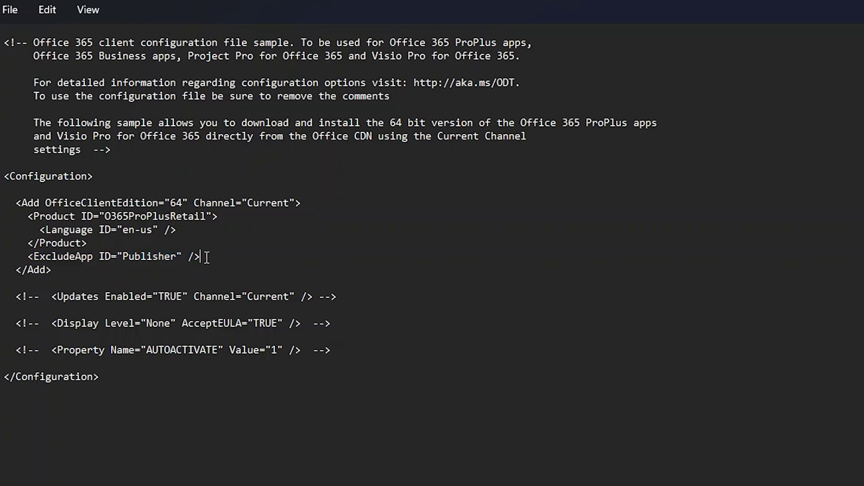
key(Return)
key(ctrl+v)
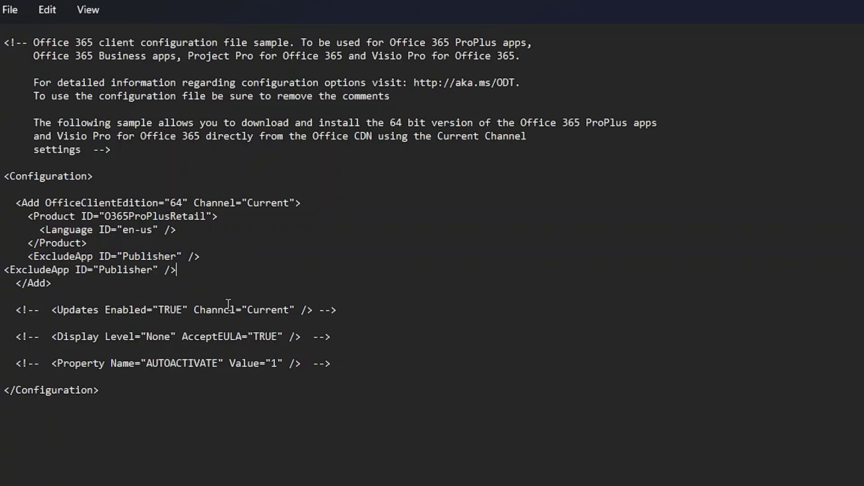
- Change the app ID in the duplicated ExcludeApp line to Excel
click(153, 271)
key(BackSpace)
key(BackSpace)
key(BackSpace)
key(BackSpace)
key(BackSpace)
key(BackSpace)
key(BackSpace)
key(BackSpace)
key(BackSpace)
text(Excel)
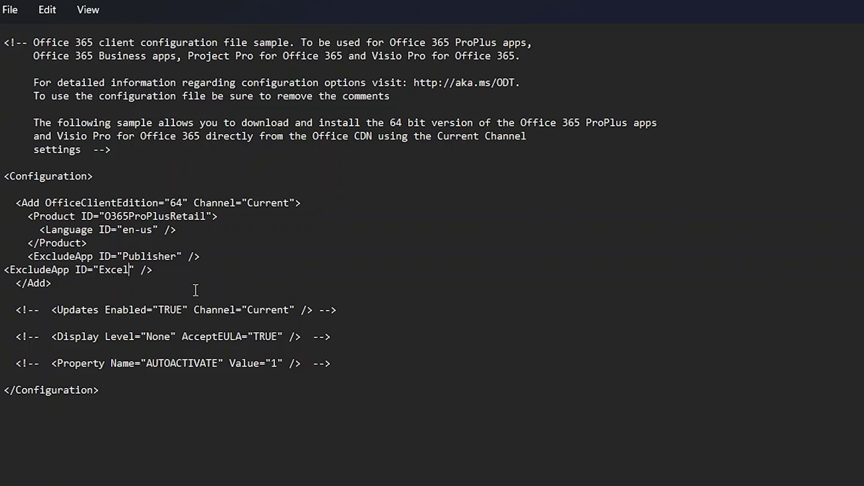
- Delete the Excel ExcludeApp line together with its leftover empty line
drag(155, 270, 4, 271)
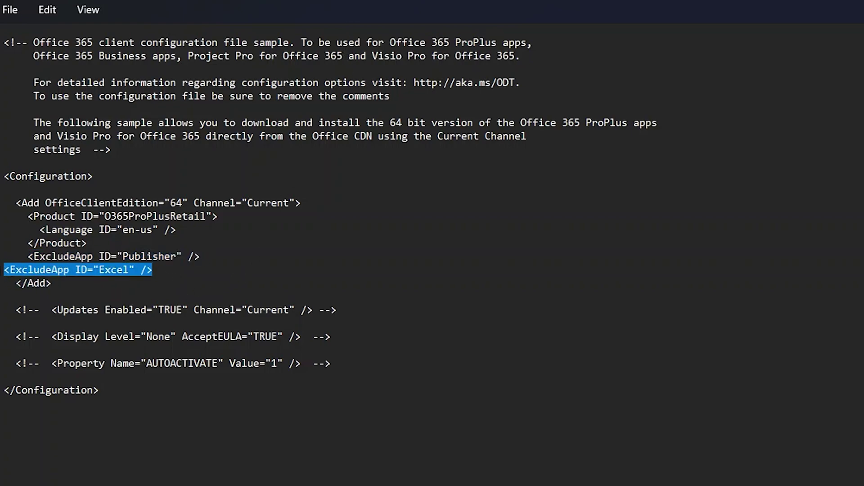
key(BackSpace)
key(BackSpace)
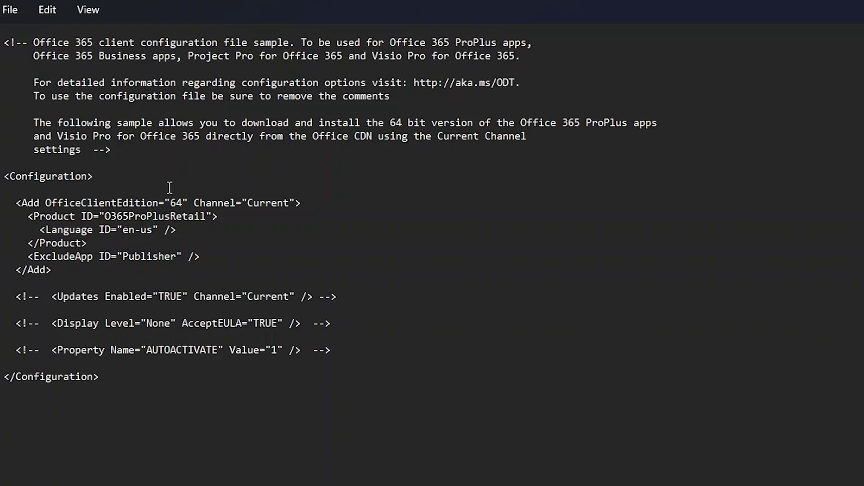
- Save the configuration file and close Notepad
click(13, 8)
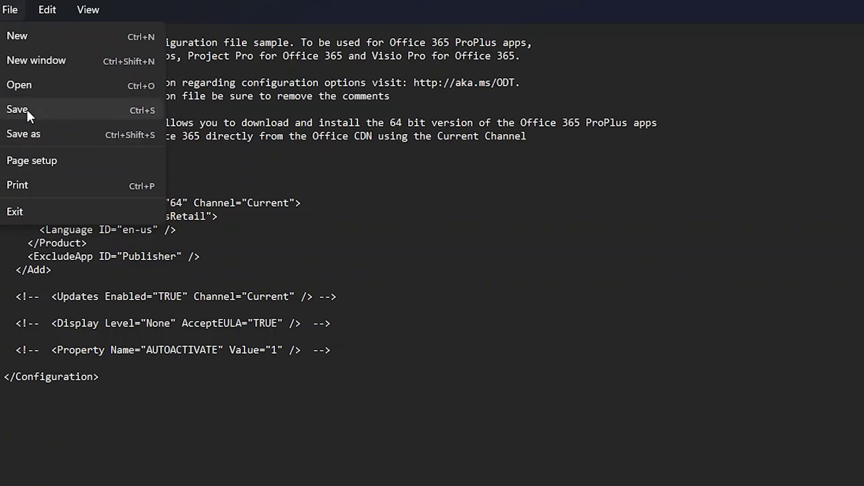
click(26, 109)
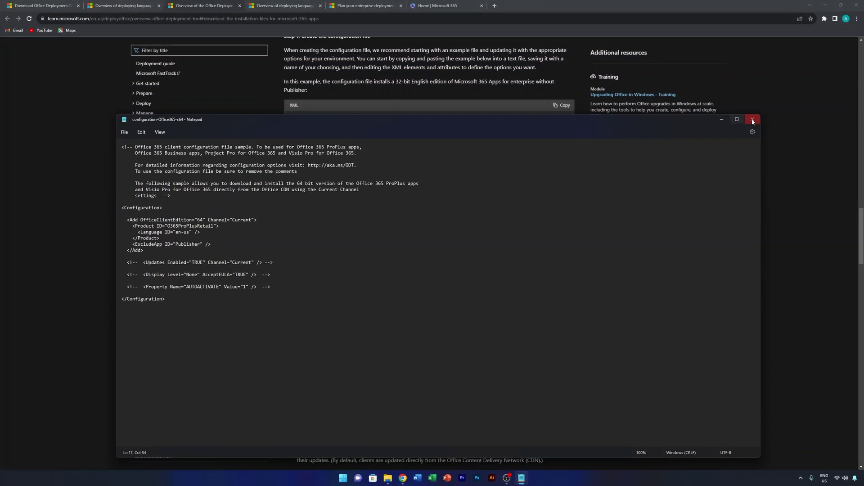
click(229, 111)
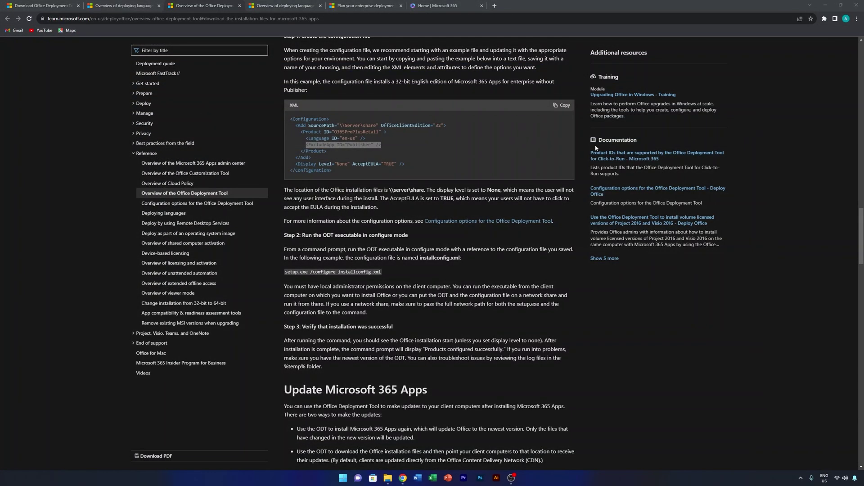
- In Chrome's Office Deployment Tool overview article, copy the <ExcludeApp ID="OneDrive" /> line from the example on excluding OneDrive
click(320, 88)
click(315, 18)
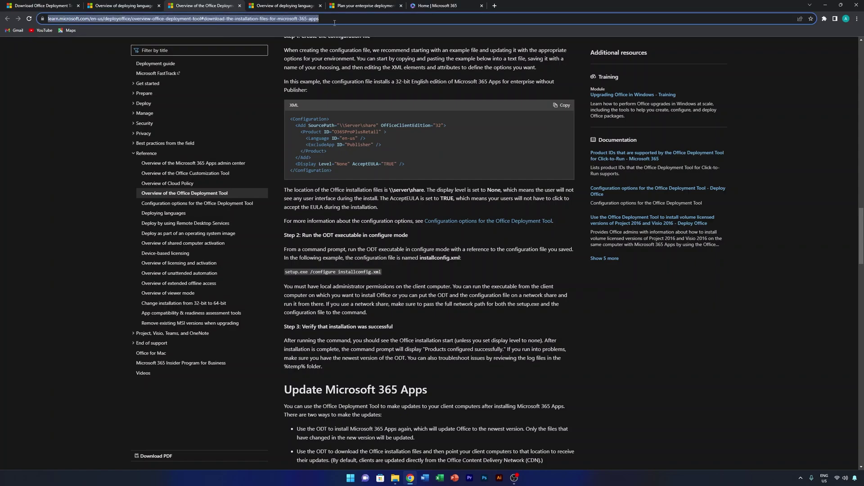
scroll(398, 170, down, 3)
scroll(398, 169, down, 10)
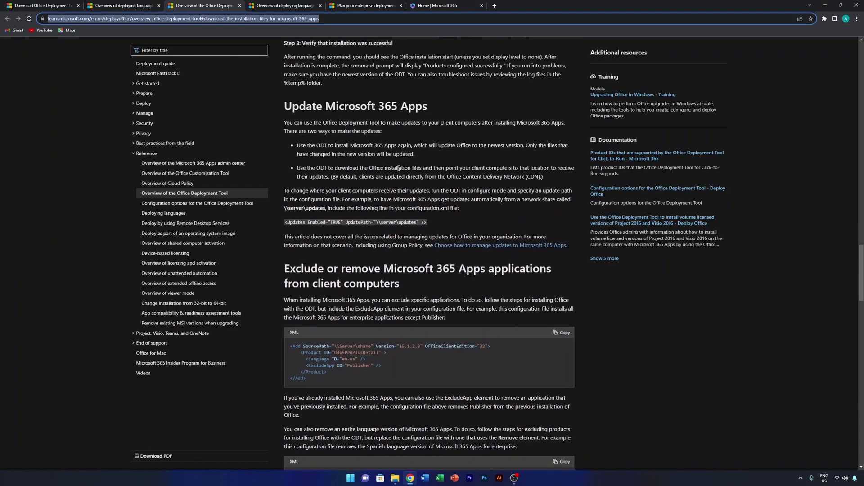
scroll(399, 164, down, 6)
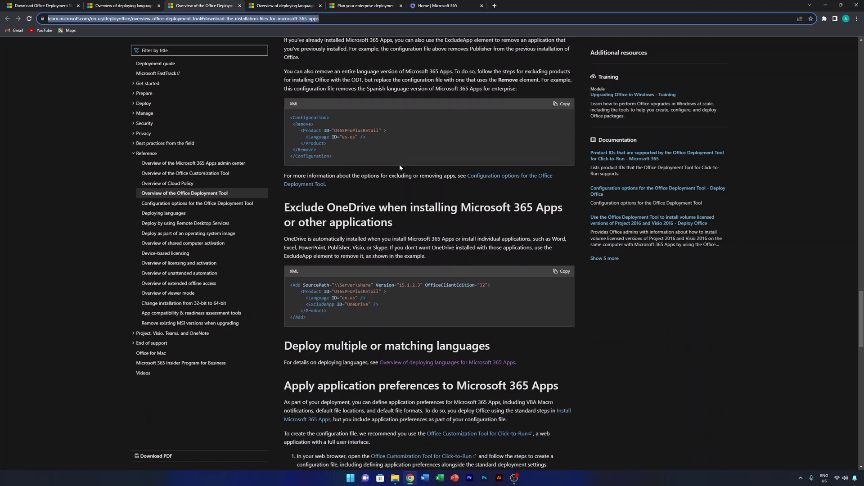
scroll(399, 166, up, 1)
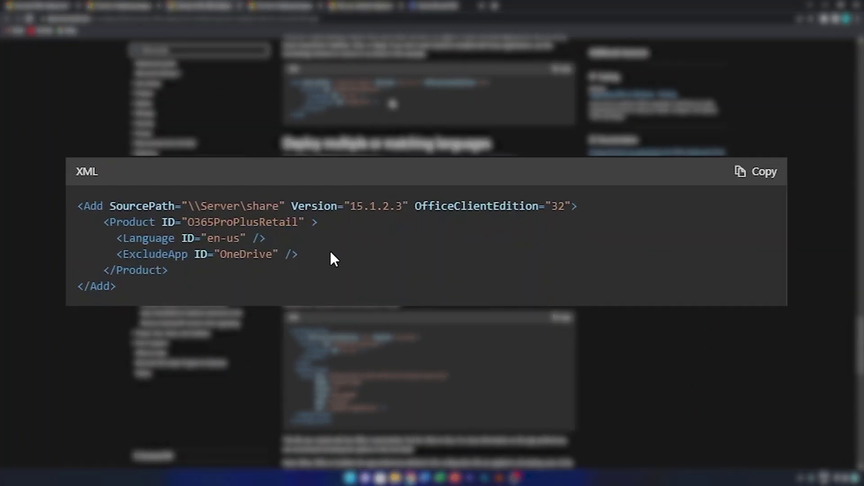
drag(391, 103, 304, 102)
right_click(330, 105)
click(336, 106)
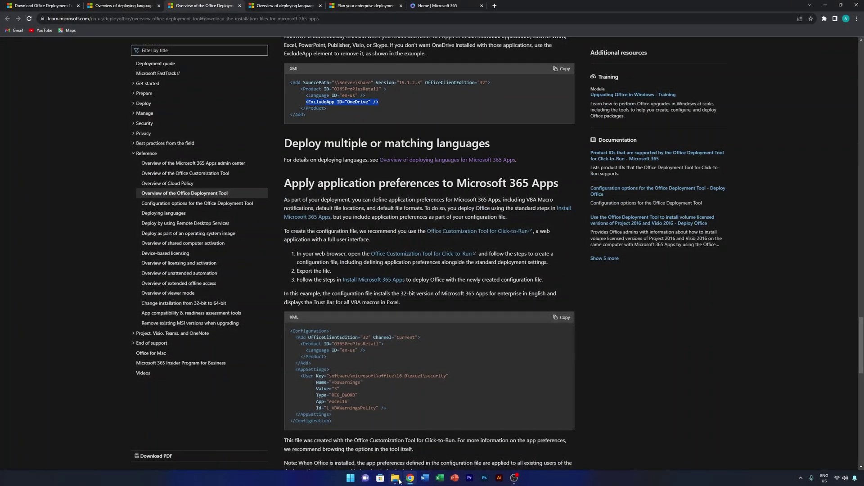
- Switch to the ODT folder in File Explorer and open configuration-Office365-x64 with Notepad
click(395, 478)
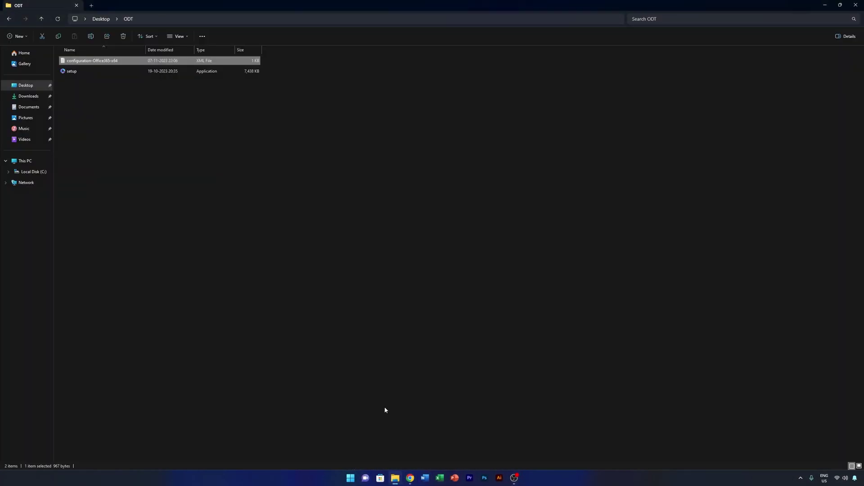
right_click(132, 62)
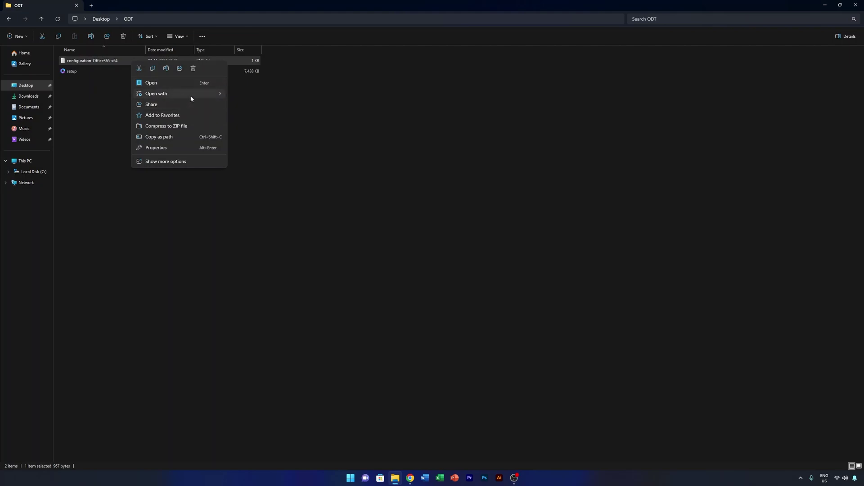
mouse_move(191, 93)
click(244, 113)
- Paste the <ExcludeApp ID="OneDrive" /> line on a new line below the Publisher exclusion and align it with that line
click(239, 245)
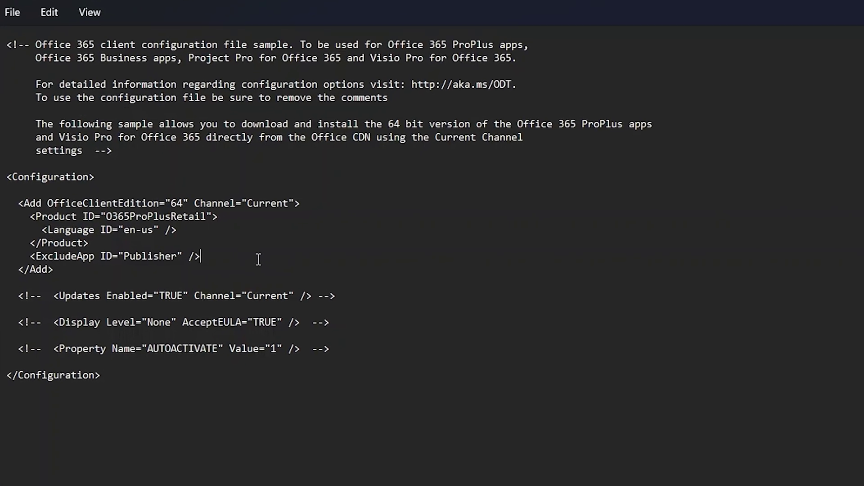
key(Return)
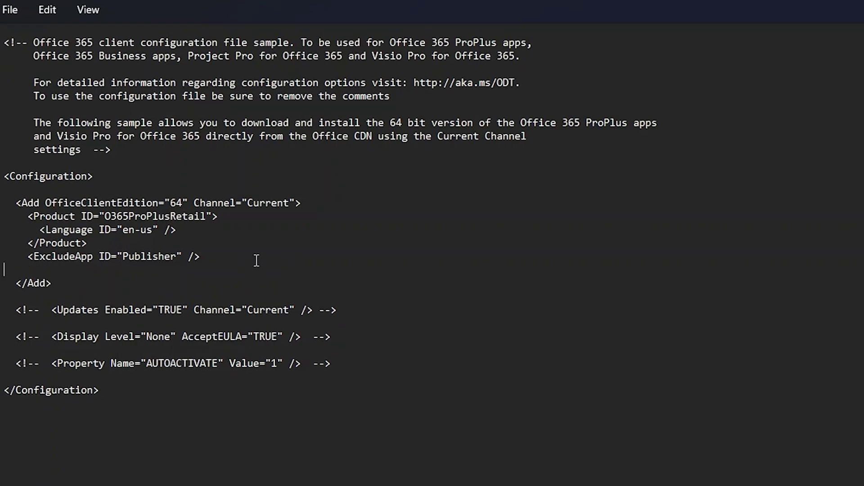
key(ctrl+v)
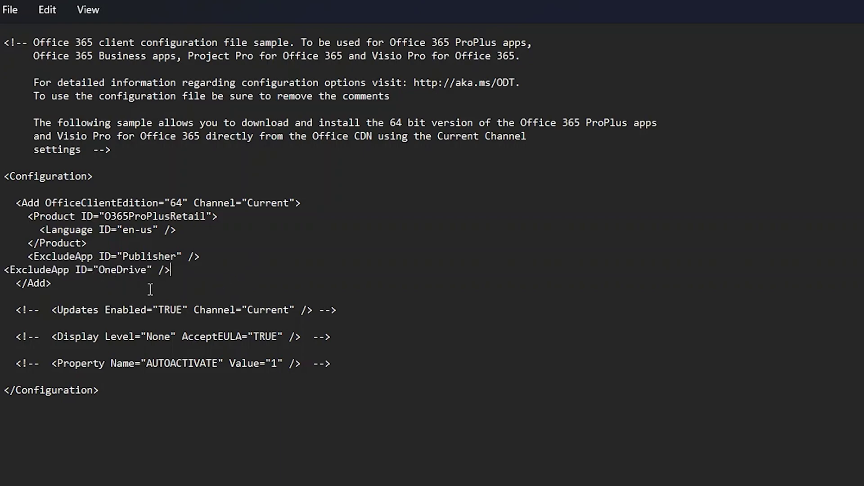
key(Home)
- Save the configuration file with its OneDrive exclusion and close Notepad
click(9, 10)
click(34, 111)
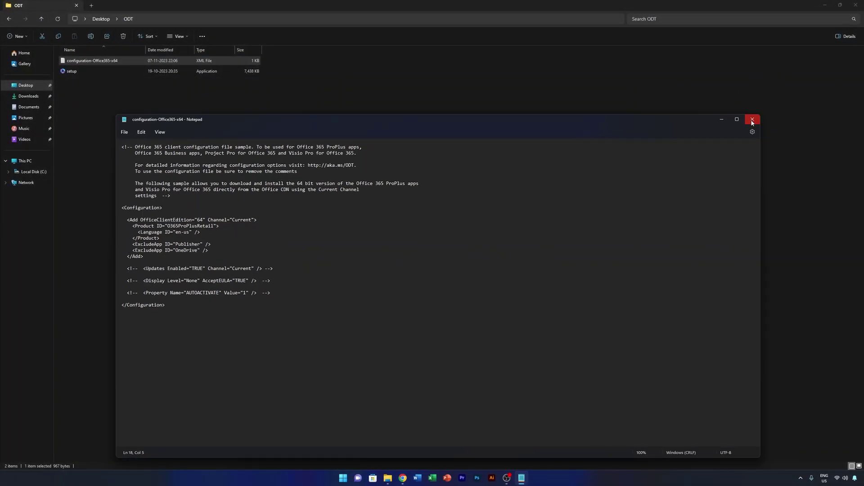
click(753, 120)
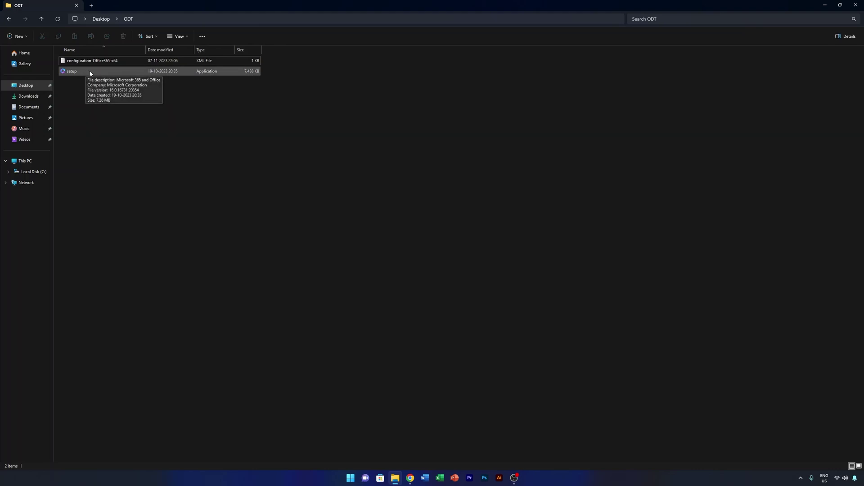
- Find Command Prompt through the Windows search, run it as administrator, and place its window over the ODT folder
click(350, 479)
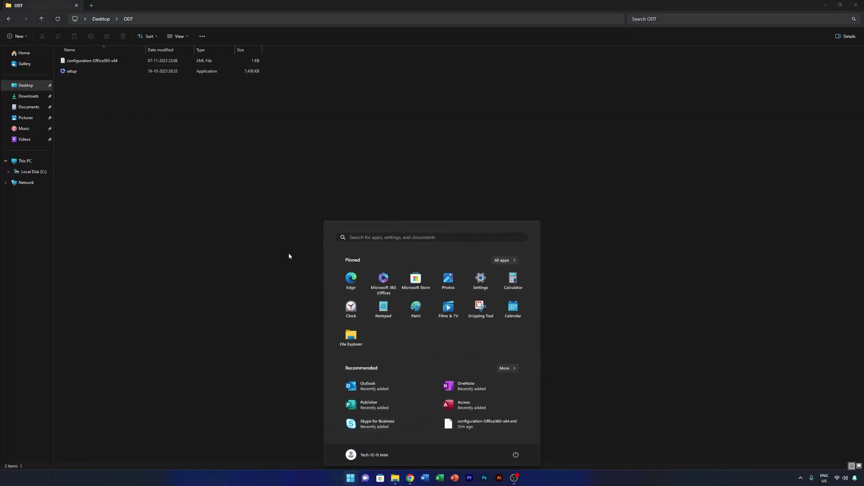
text(cms)
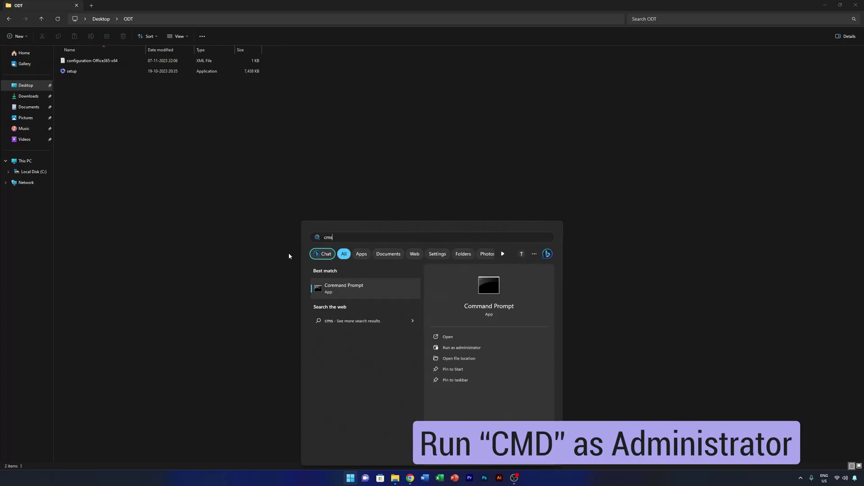
click(459, 347)
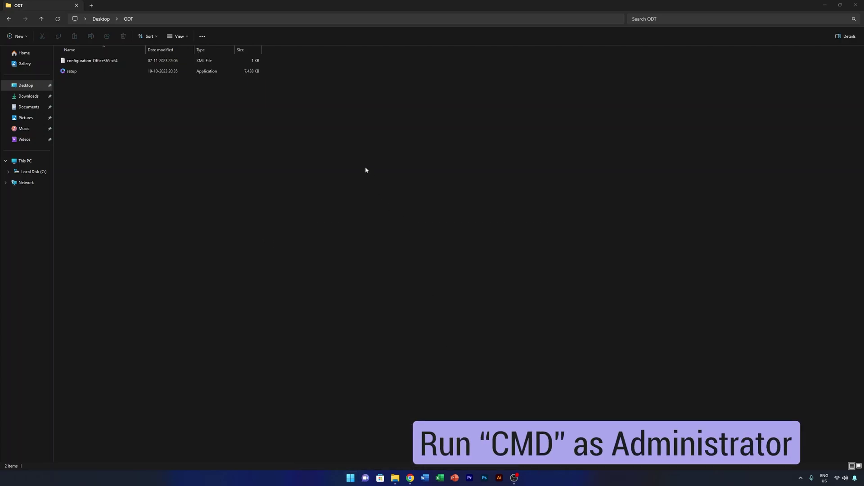
drag(182, 66, 219, 93)
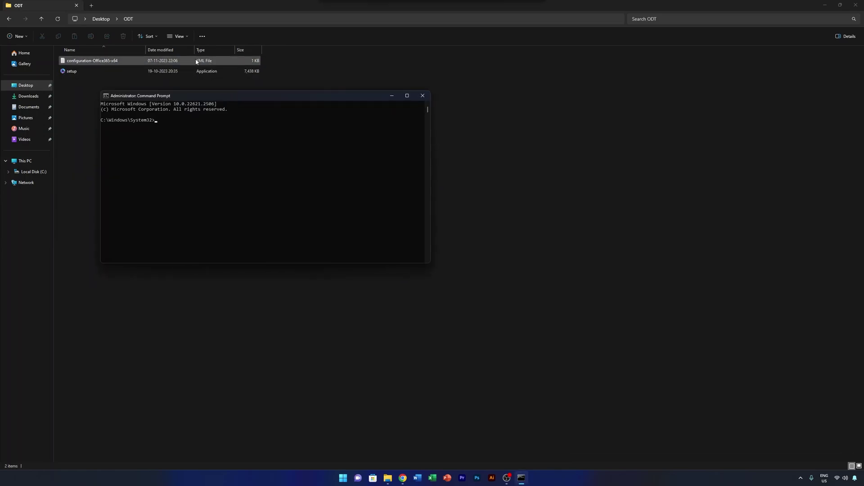
- Copy the ODT folder's path from File Explorer and change Command Prompt's working directory to it with cd
click(242, 30)
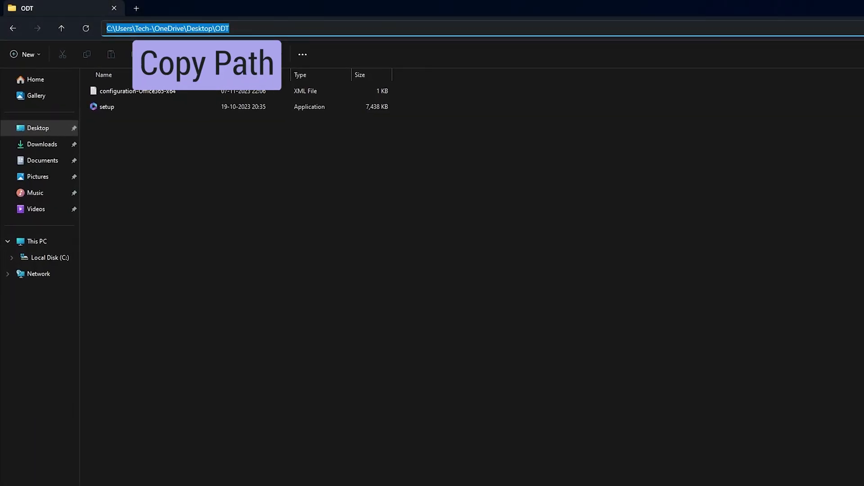
key(alt+Tab)
click(295, 201)
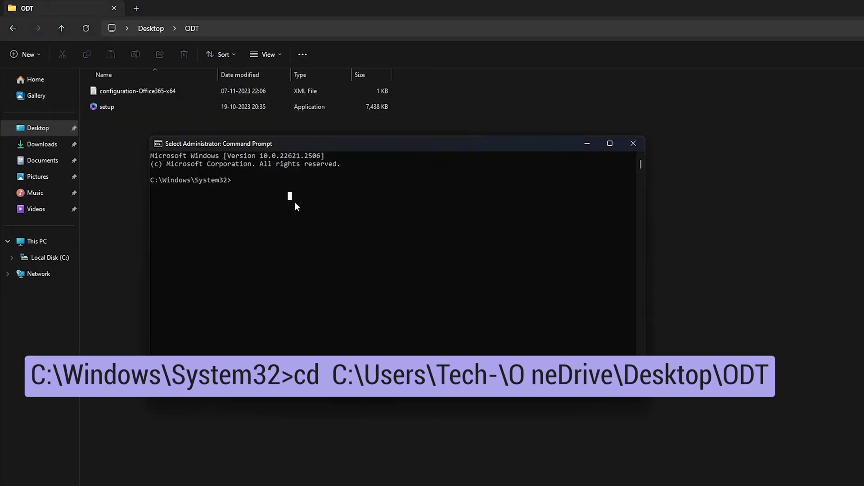
text(cd)
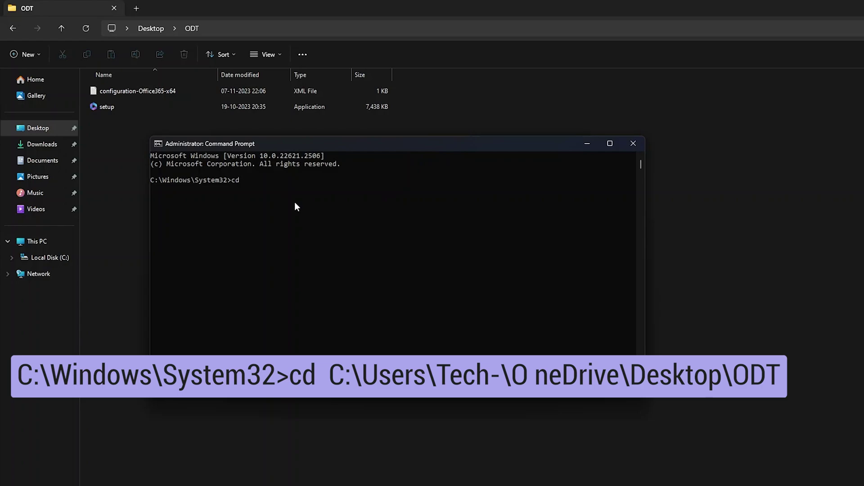
key(ctrl+v)
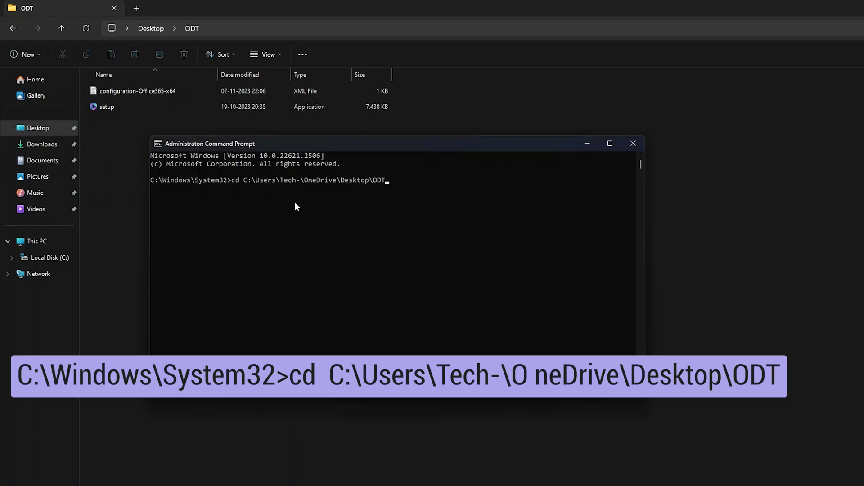
key(Return)
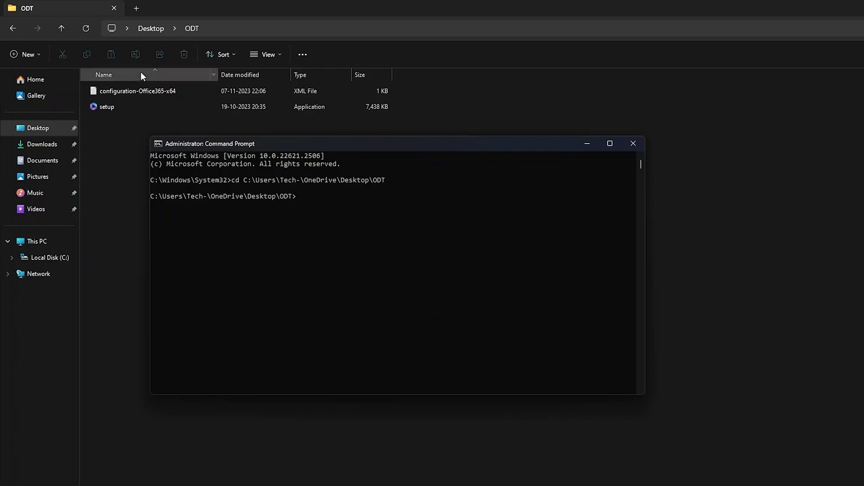
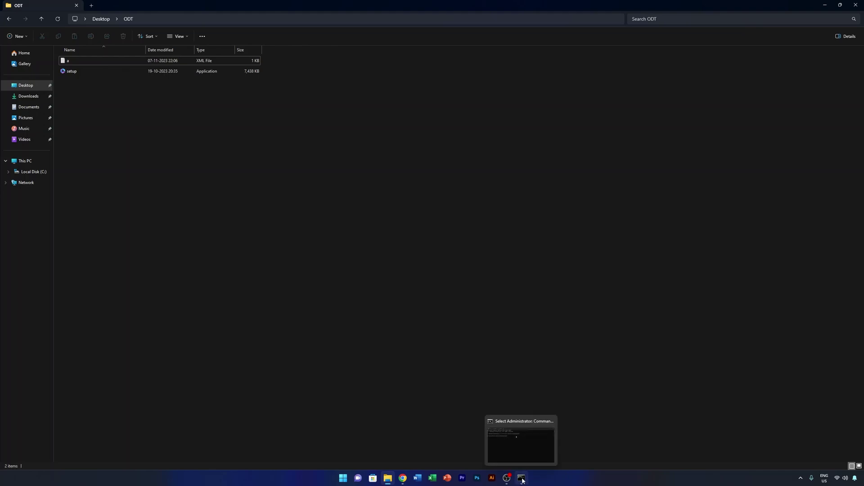
- In the administrator Command Prompt, run setup.exe /download a.xml, and move the window clear of the ODT folder's files
click(512, 446)
key(Escape)
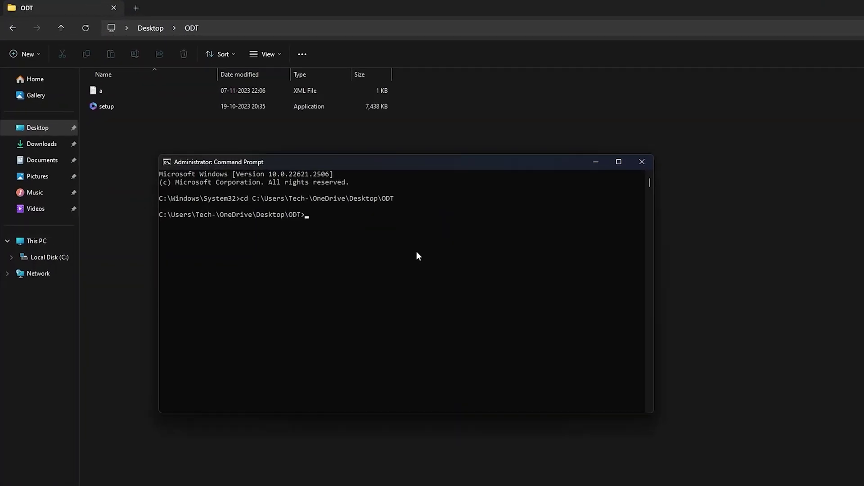
text(setup)
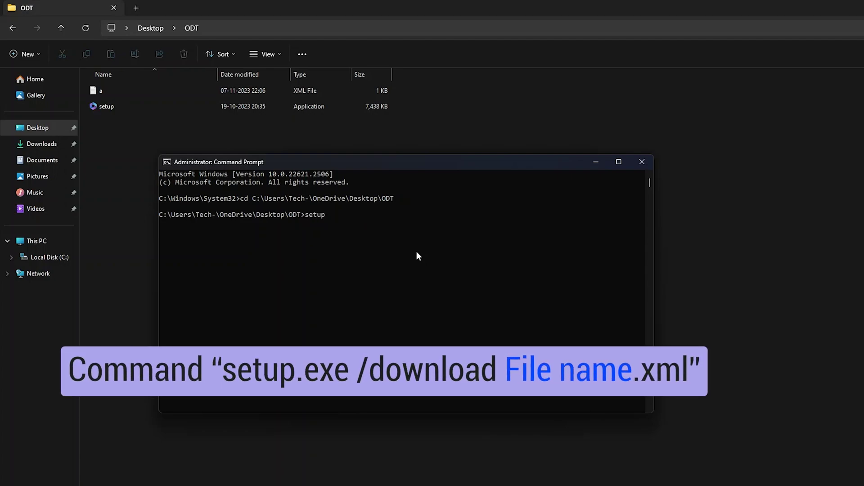
text(.exe /)
text(download)
text(a.xml)
key(Return)
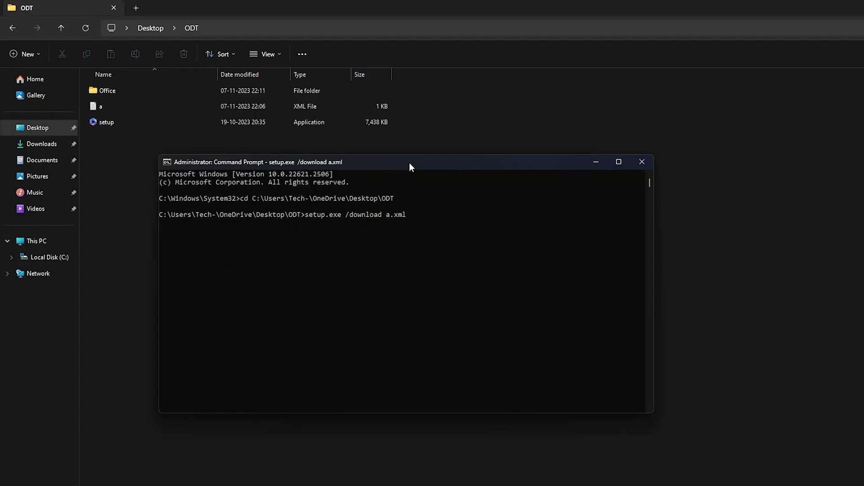
drag(410, 163, 502, 178)
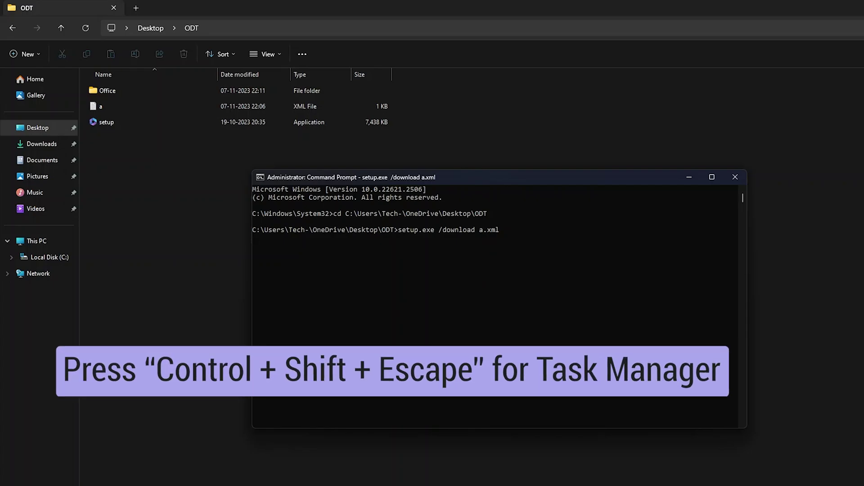
key(ctrl+shift+Escape)
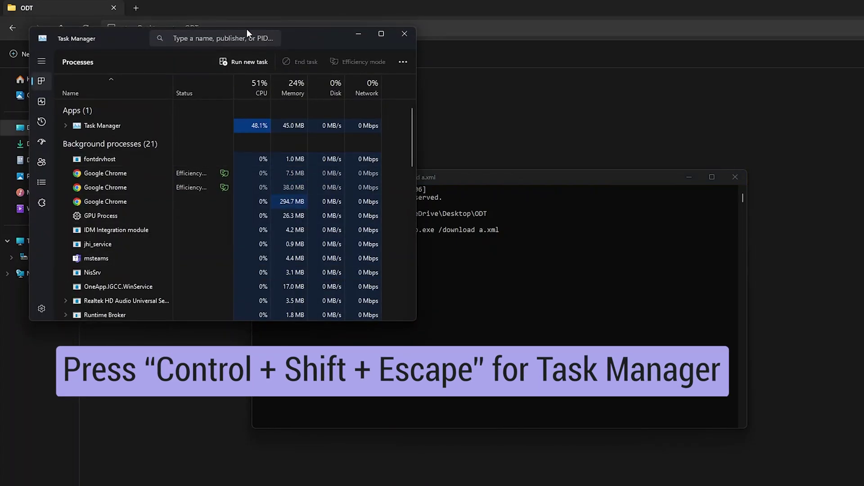
drag(301, 43, 594, 113)
click(703, 109)
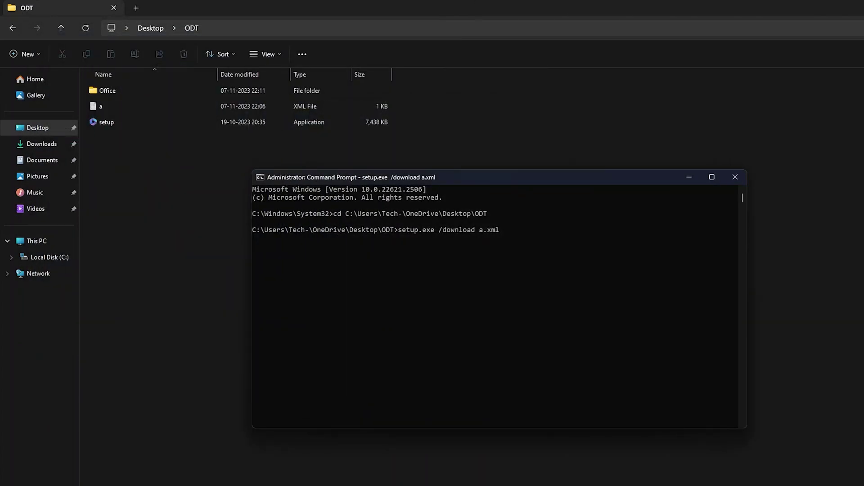
- Find Task Manager through the Windows search with "task" and open it
key(super)
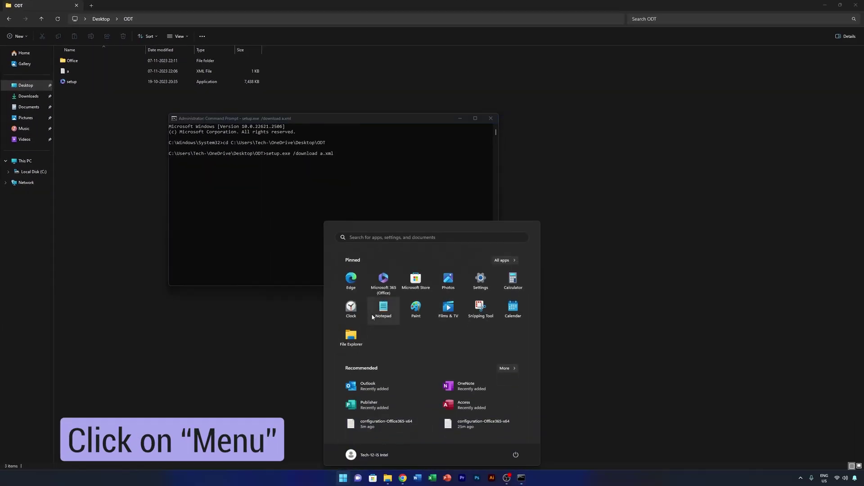
text(task)
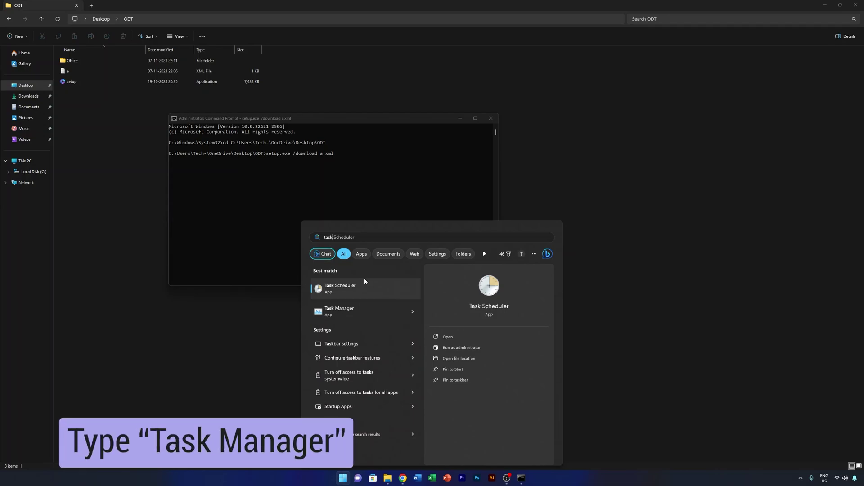
click(366, 320)
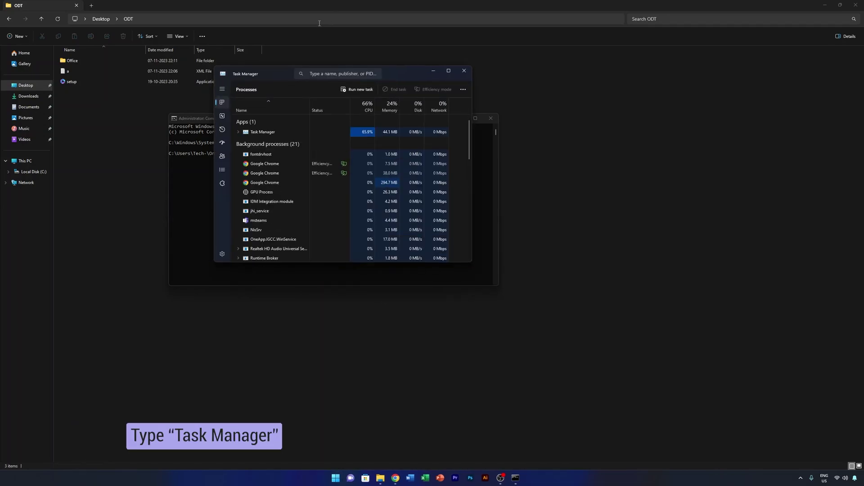
- Sort Task Manager's processes by network usage, expand Service Host: Network Service, and dock the window beside File Explorer and Command Prompt
click(427, 108)
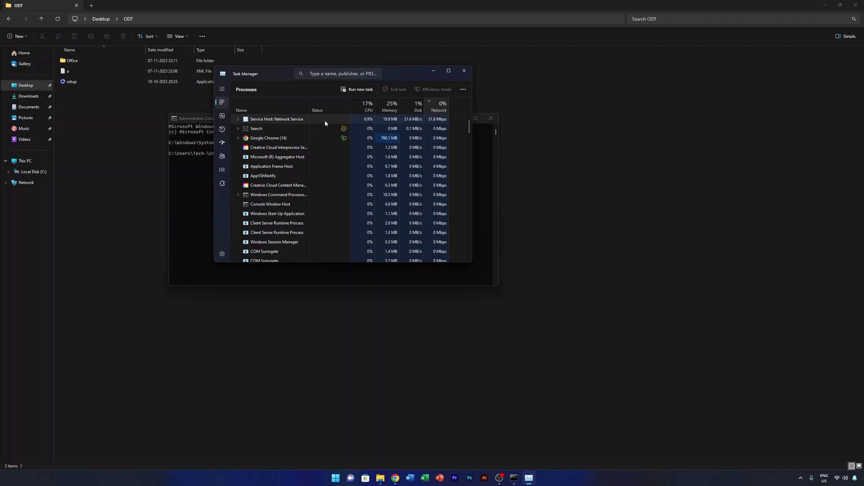
click(238, 119)
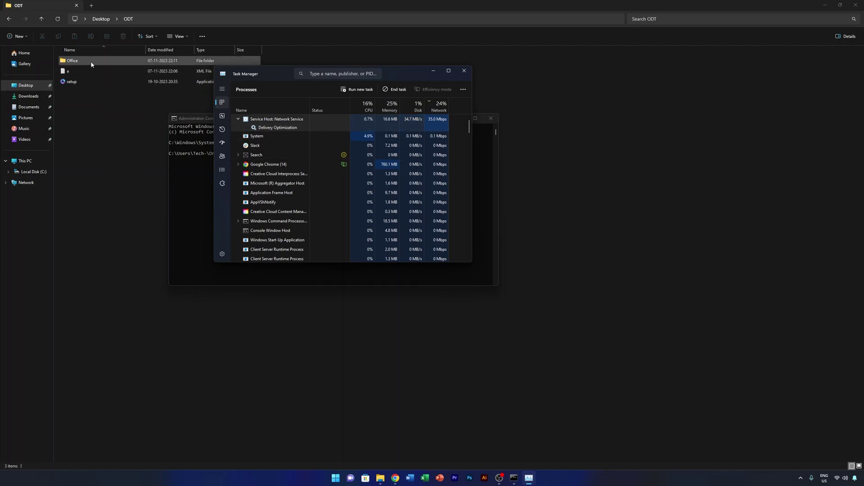
drag(278, 72, 862, 202)
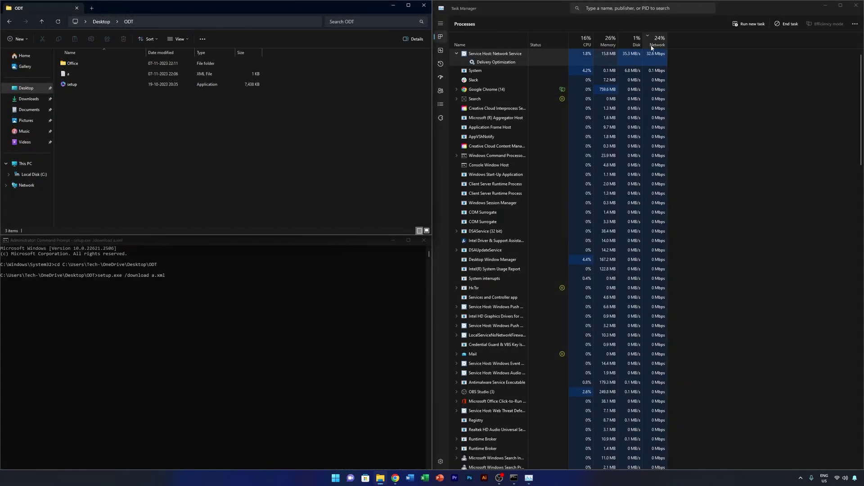
- Look inside the Office folder that the download created, and return to the ODT folder
click(78, 137)
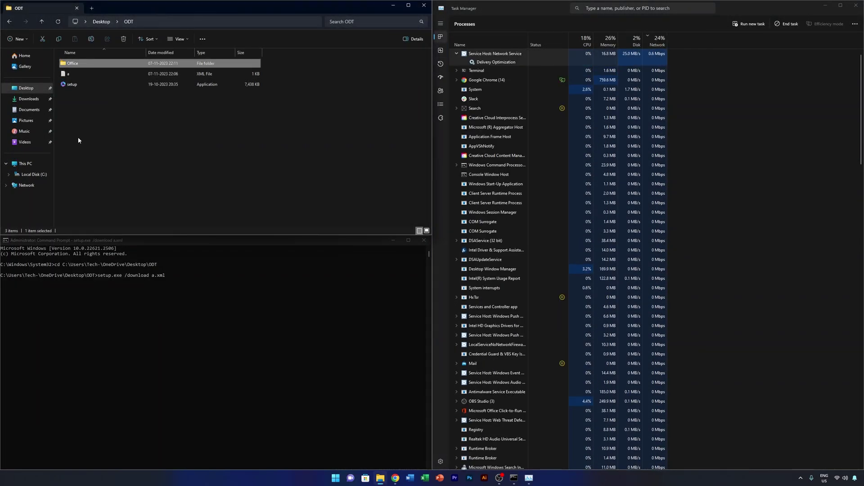
double_click(72, 63)
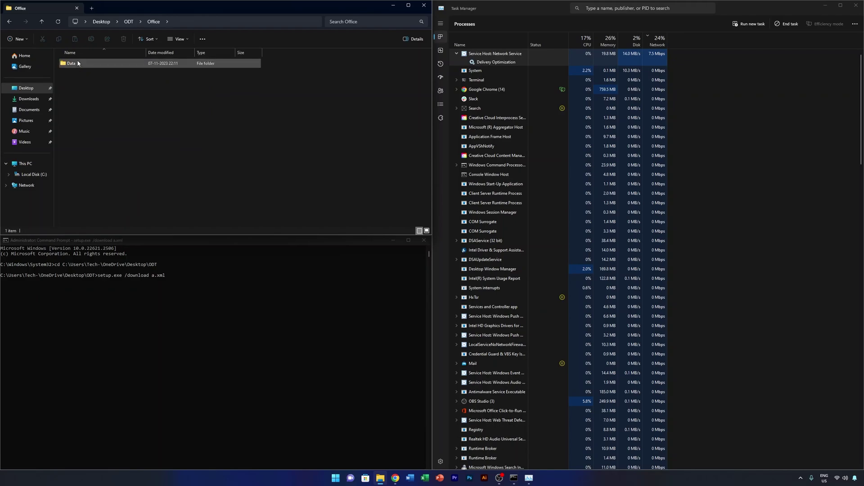
click(128, 21)
- Examine the Office folder's size on disk and file count in its properties, and close the dialog
right_click(97, 64)
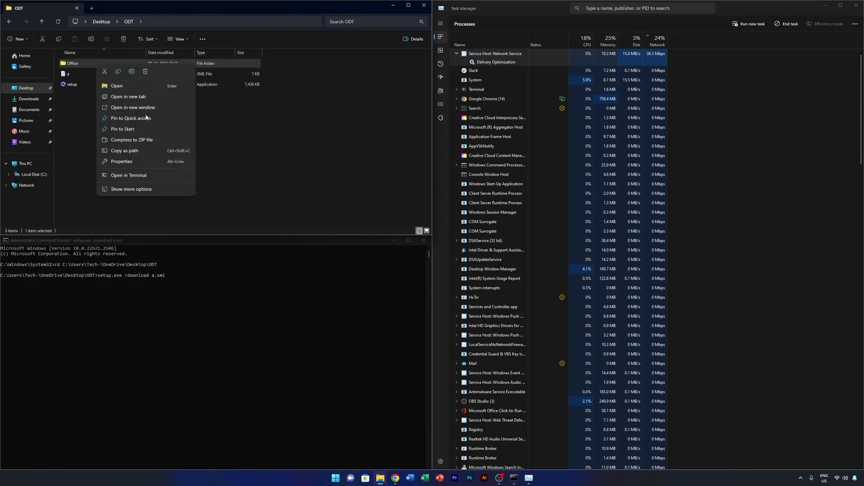
click(156, 188)
click(131, 207)
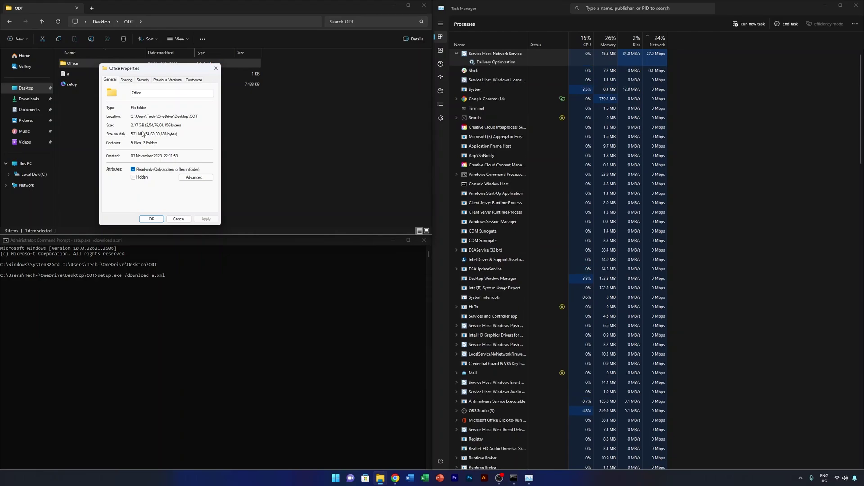
drag(132, 135, 152, 144)
click(132, 143)
click(144, 143)
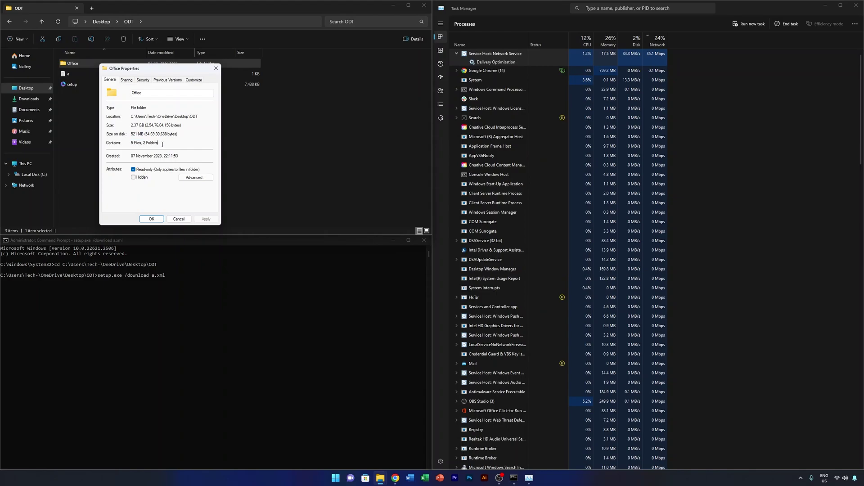
click(215, 69)
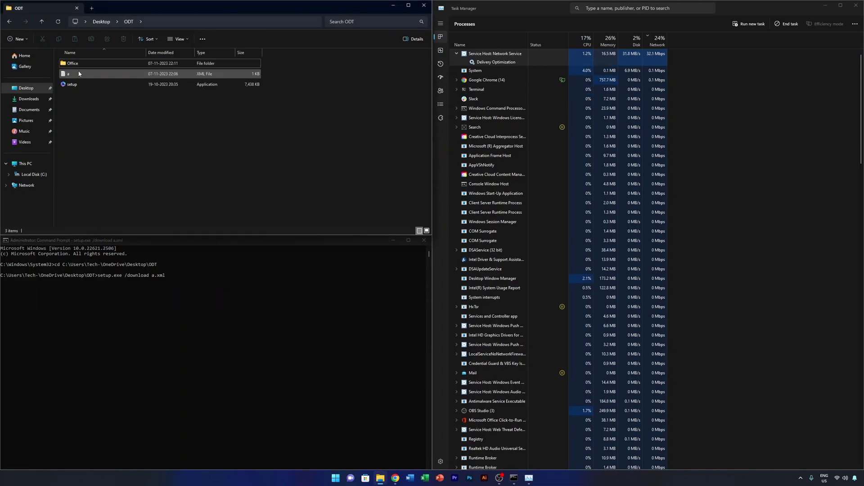
- Reopen the Office folder's properties to recheck its size on disk while the download runs, and close them
right_click(79, 66)
click(115, 164)
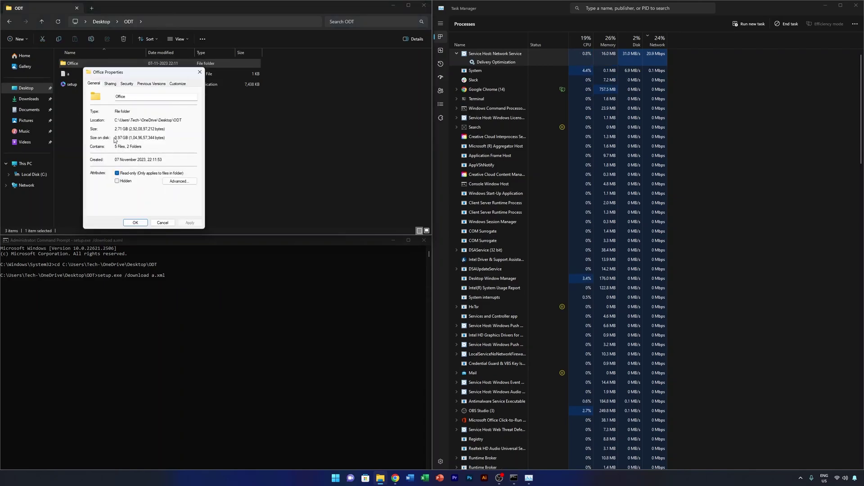
drag(126, 139, 115, 139)
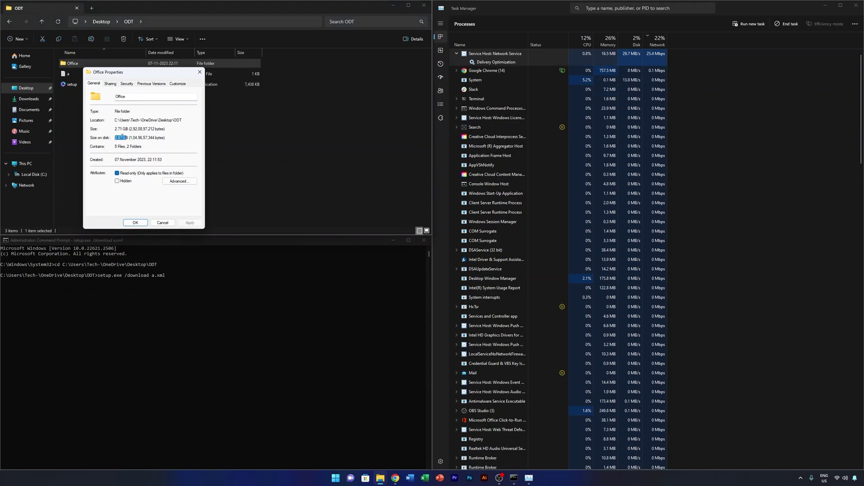
click(199, 73)
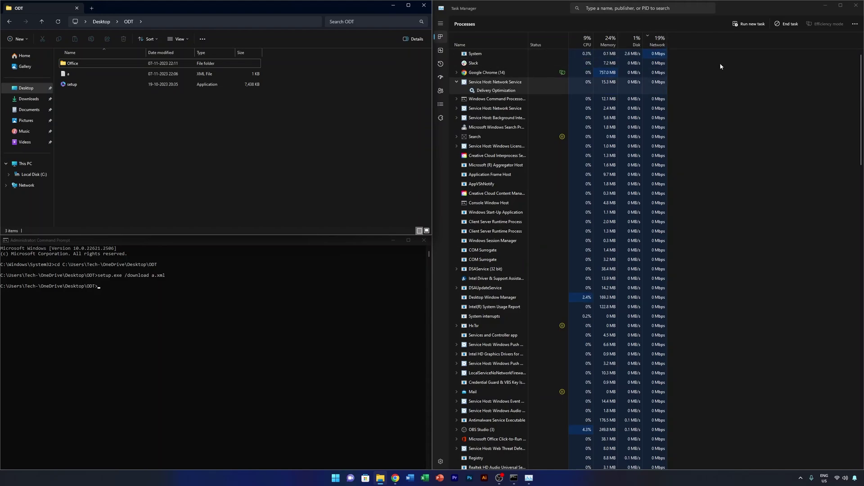
- Compare the Office folder's size with its size on disk in its properties once the download command has ended, and close the dialog
click(740, 96)
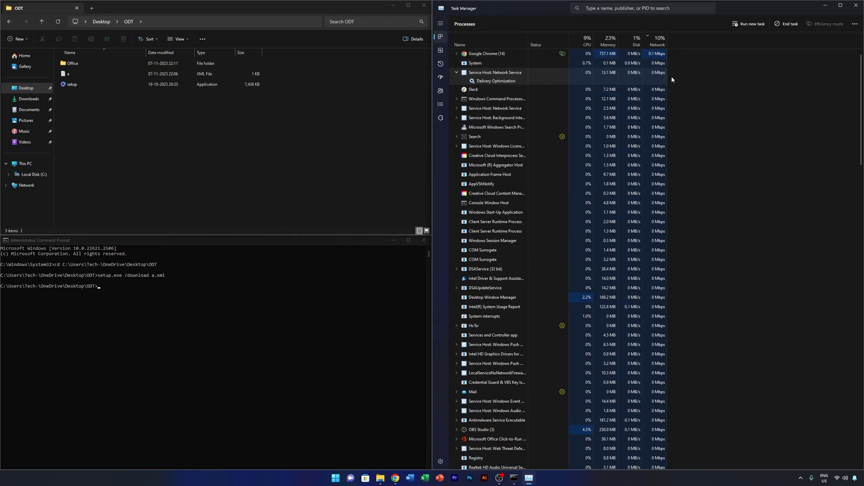
click(117, 124)
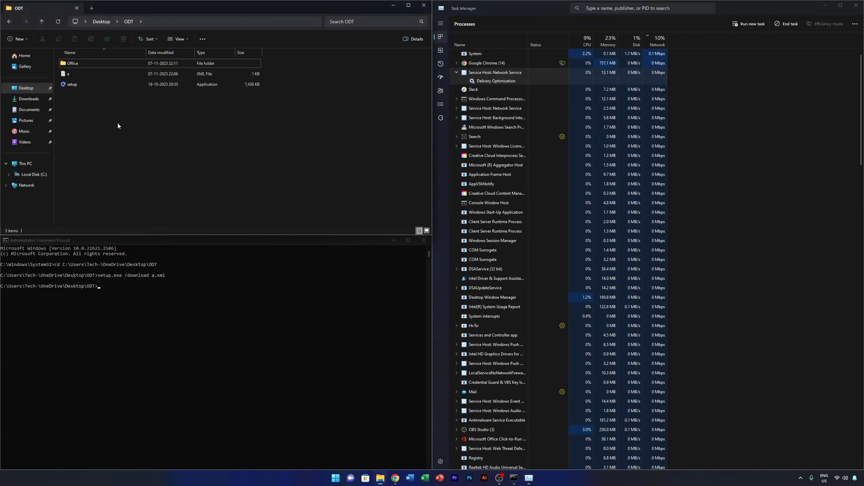
click(68, 65)
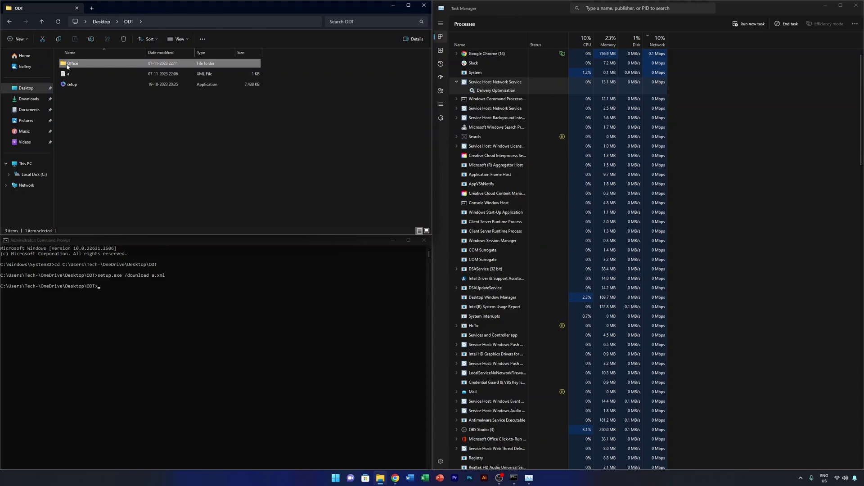
right_click(67, 65)
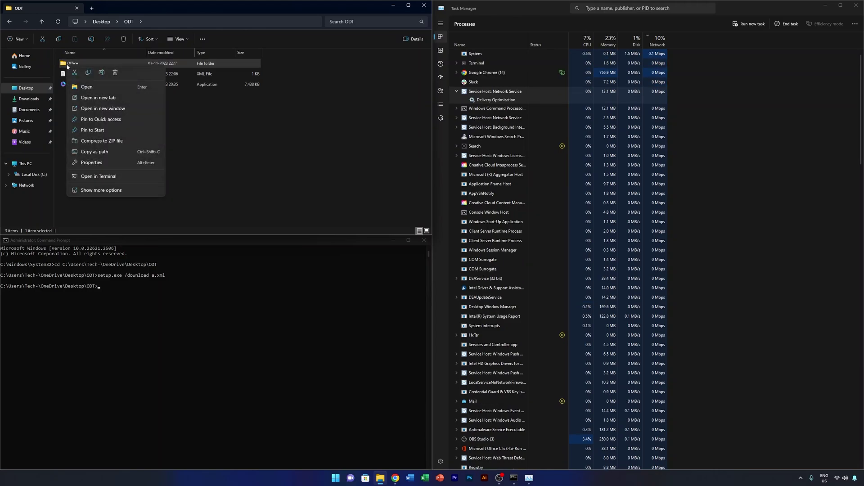
click(114, 162)
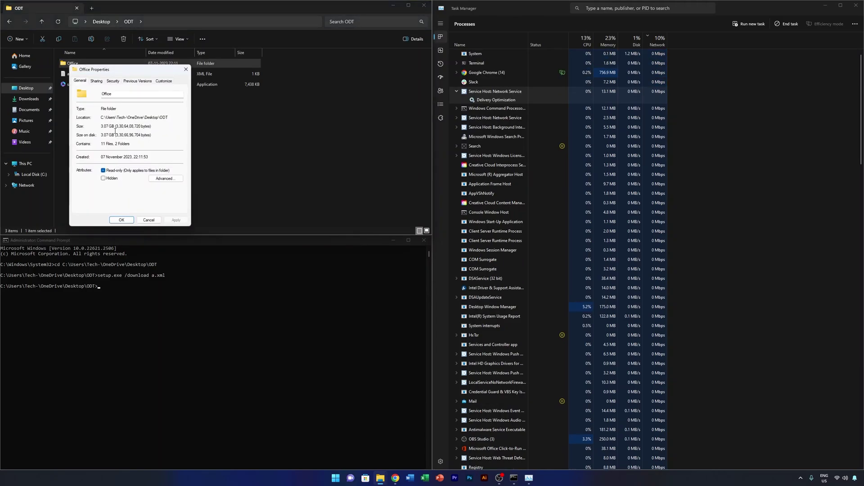
drag(104, 126, 122, 135)
click(144, 135)
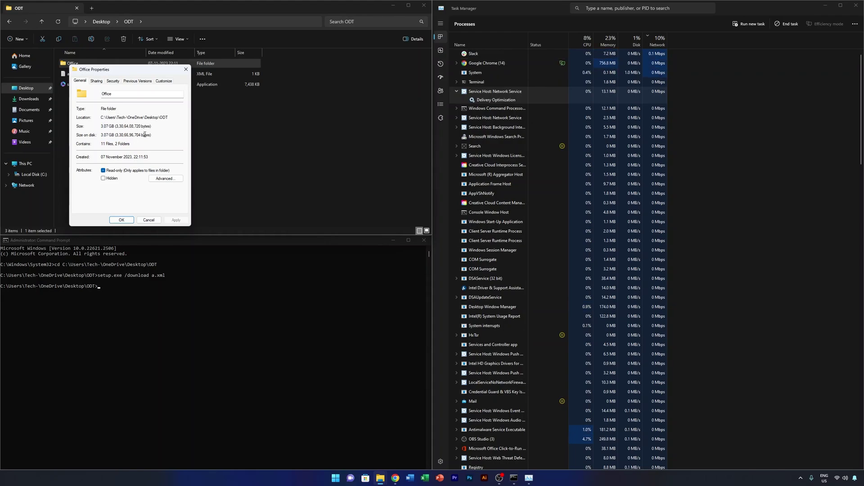
click(186, 70)
click(186, 168)
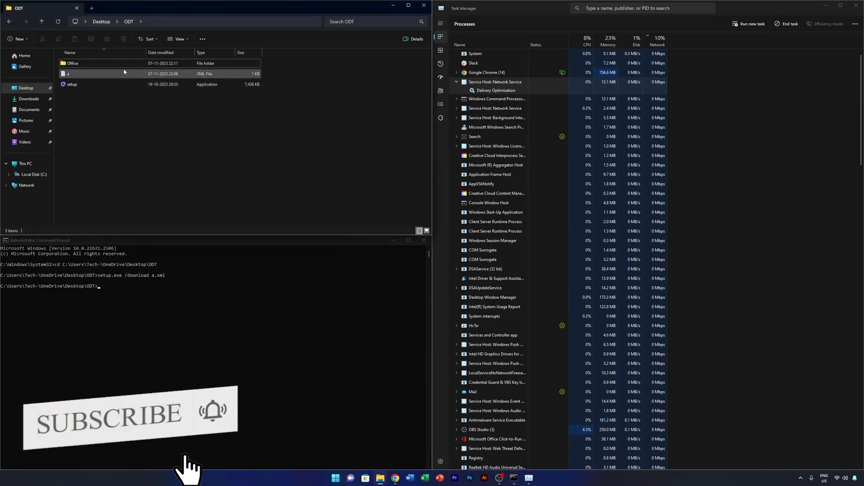
- Compress the Office folder to a ZIP file in the ODT folder, and look into the original's Data subfolder
click(103, 63)
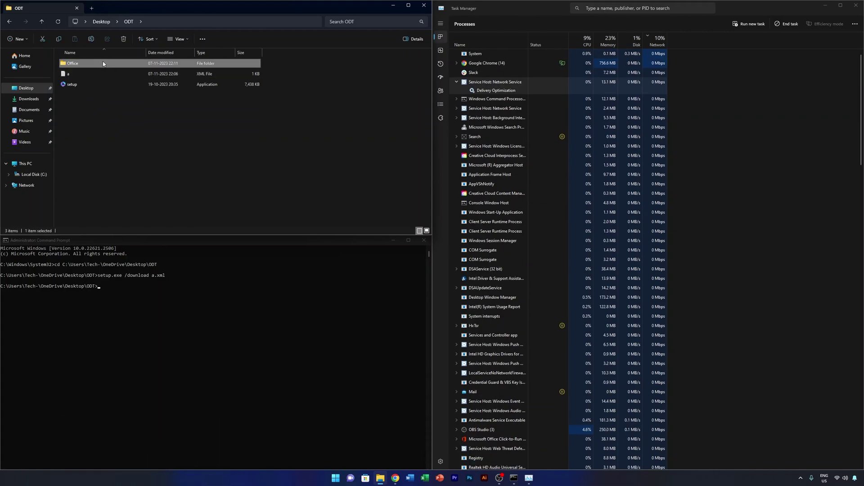
mouse_move(103, 63)
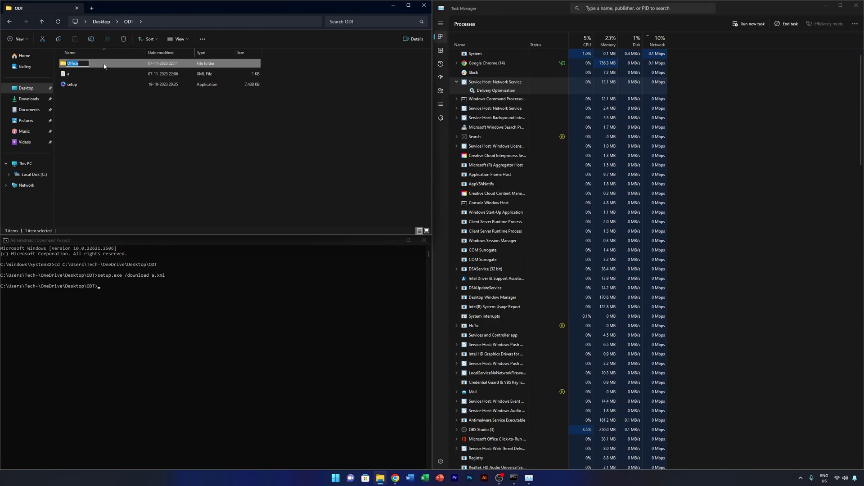
right_click(104, 65)
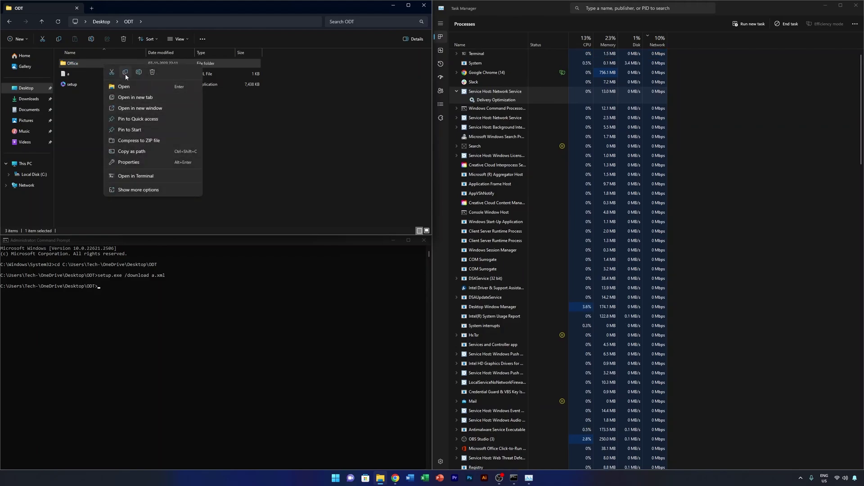
click(145, 141)
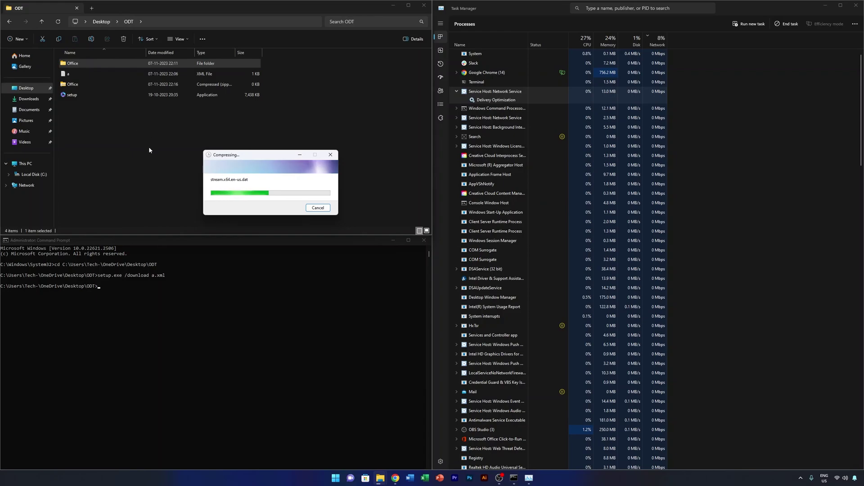
double_click(85, 63)
double_click(89, 66)
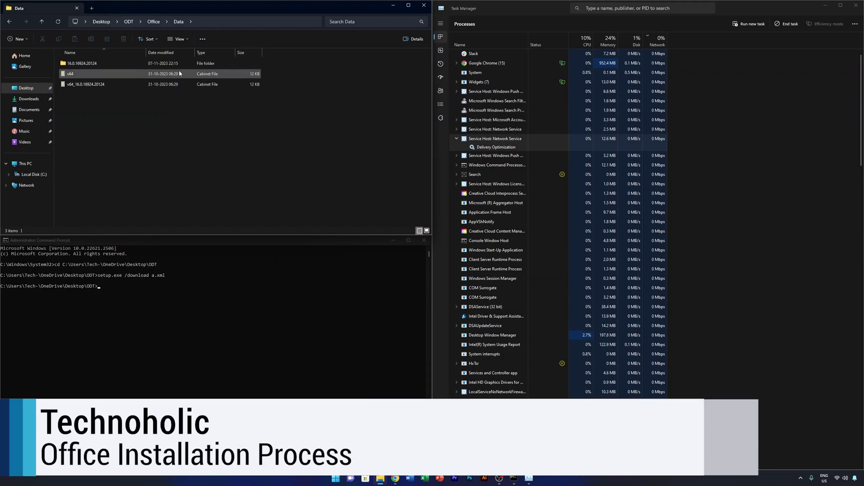
- In the administrator Command Prompt, change the previous download command to setup.exe /configure a.xml and run it
click(195, 298)
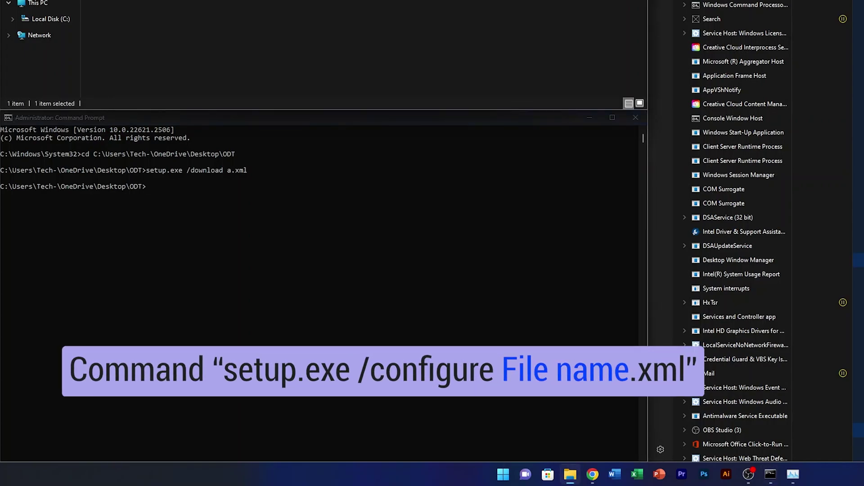
click(309, 221)
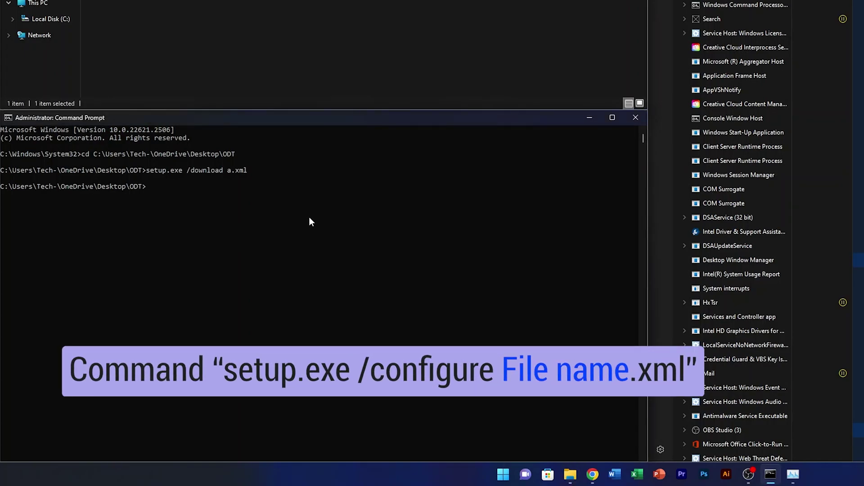
key(Up)
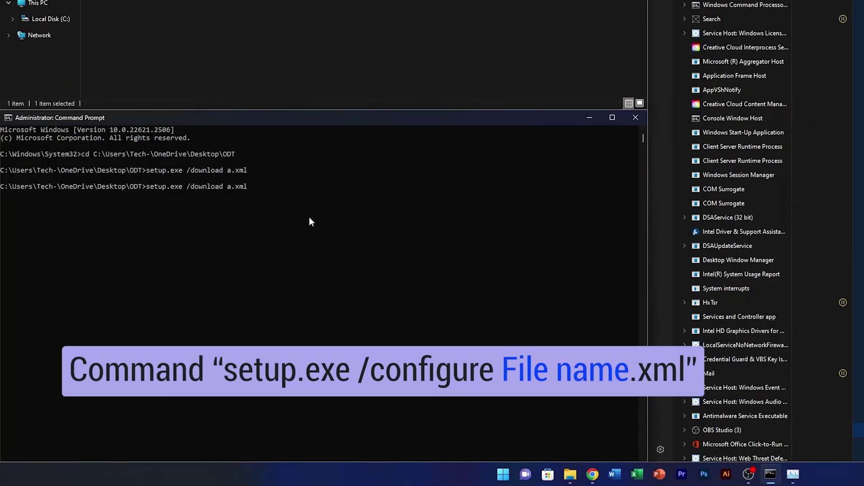
key(Left)
key(Left)
key(Left)
key(Left)
key(Left)
key(Left)
key(BackSpace)
key(BackSpace)
key(BackSpace)
key(BackSpace)
key(BackSpace)
key(BackSpace)
key(BackSpace)
key(BackSpace)
text(configure)
key(Return)
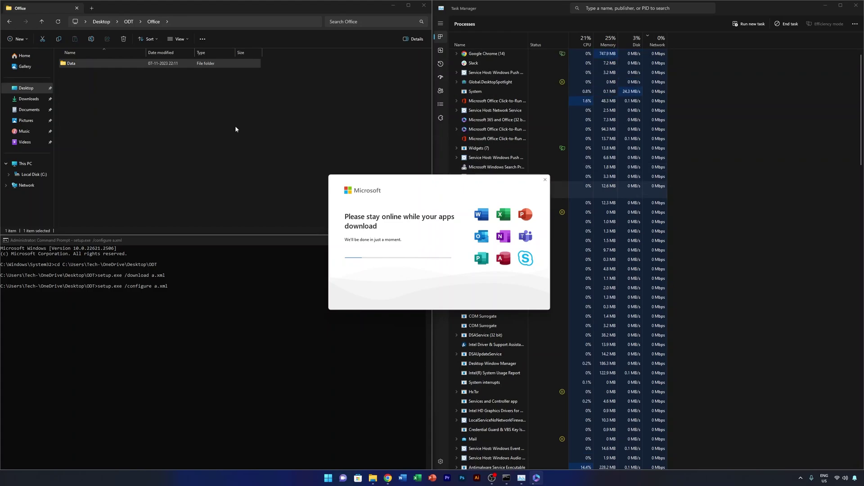
- Bring File Explorer forward and return from the Office folder to the ODT folder
click(202, 119)
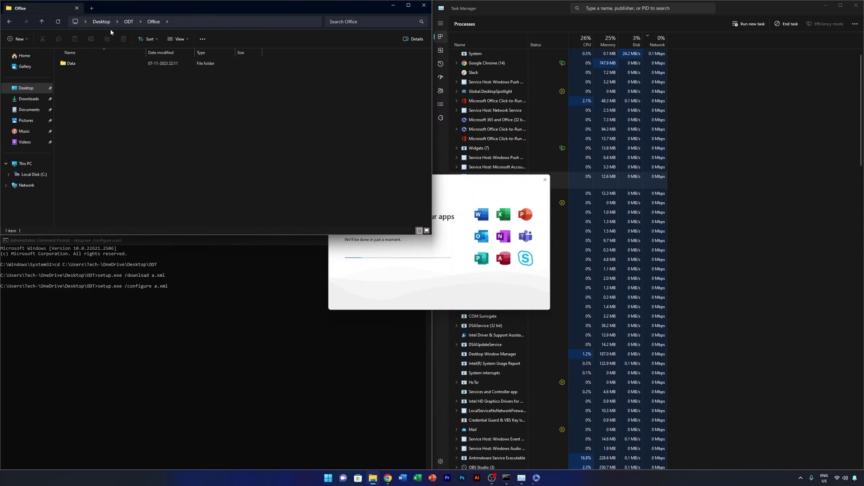
click(129, 22)
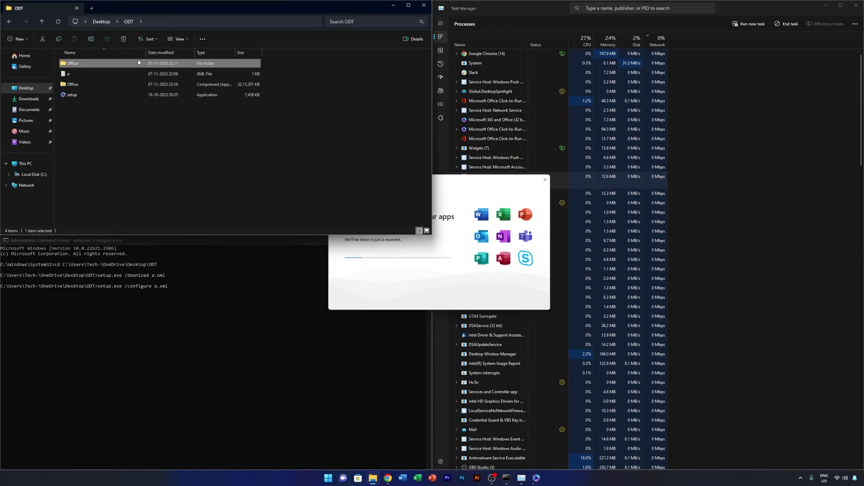
- Go up to the Desktop folder in File Explorer, copy the ODT folder, and return inside it
click(128, 135)
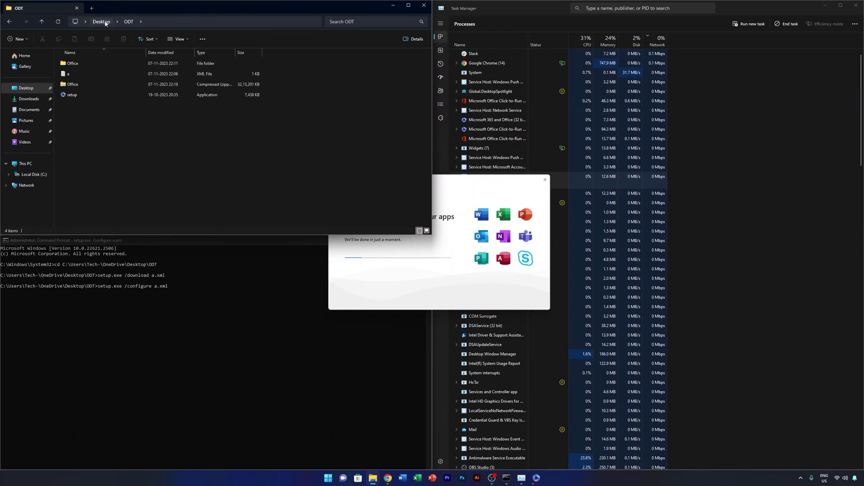
click(101, 21)
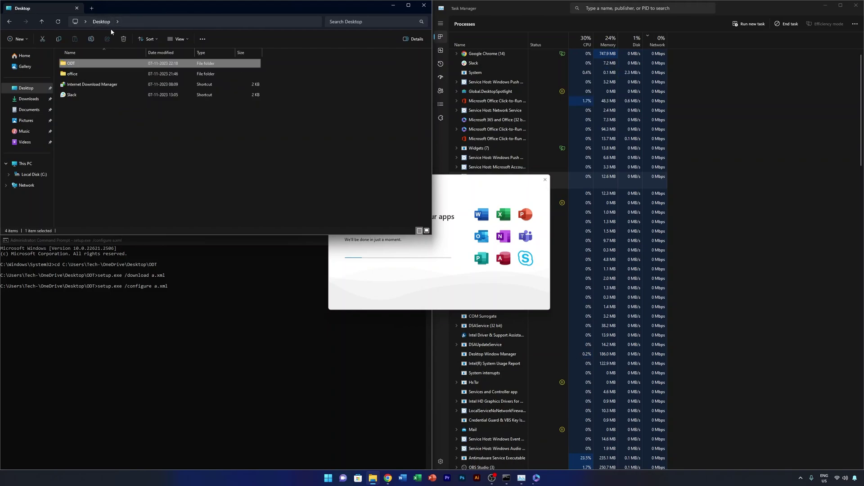
key(Return)
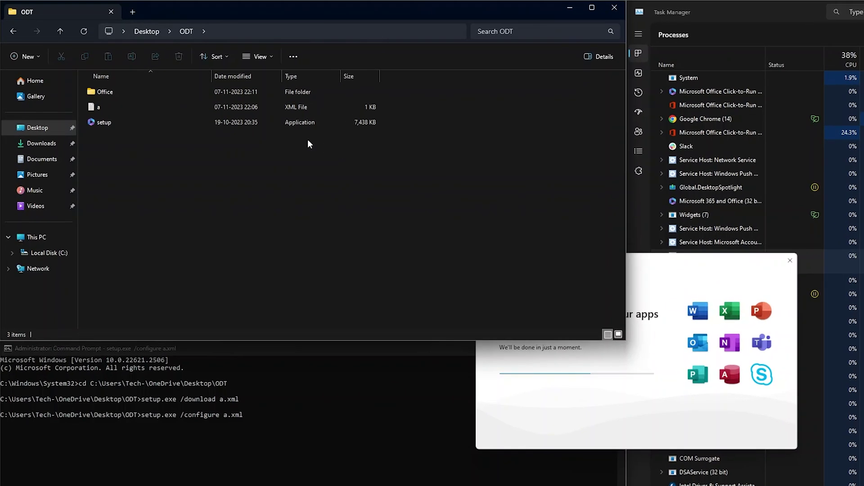
click(139, 31)
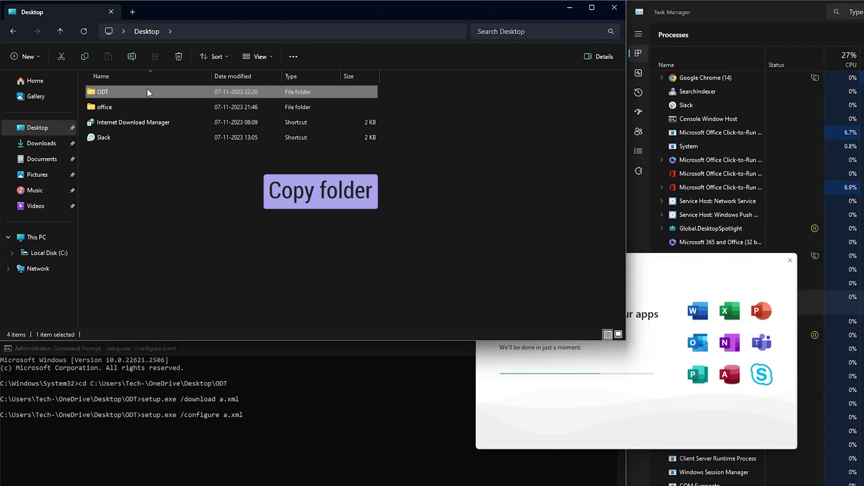
right_click(147, 90)
click(184, 122)
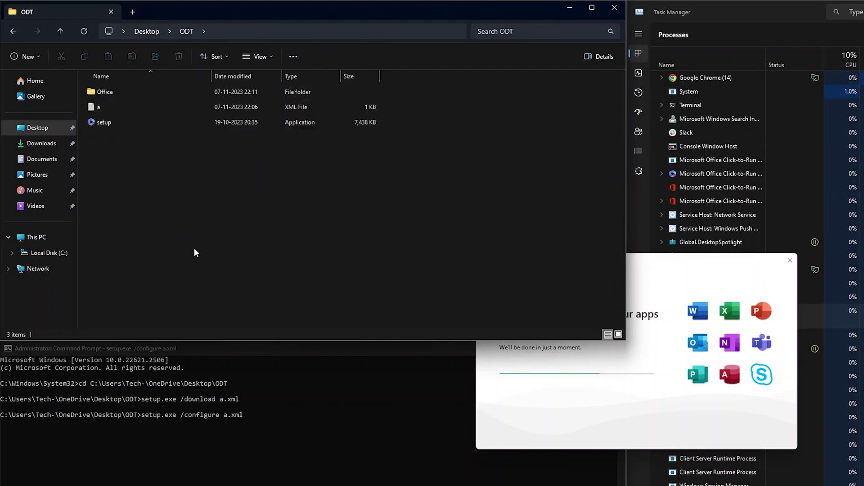
- Copy the ODT folder's full path in File Explorer and switch to the administrator Command Prompt
click(143, 398)
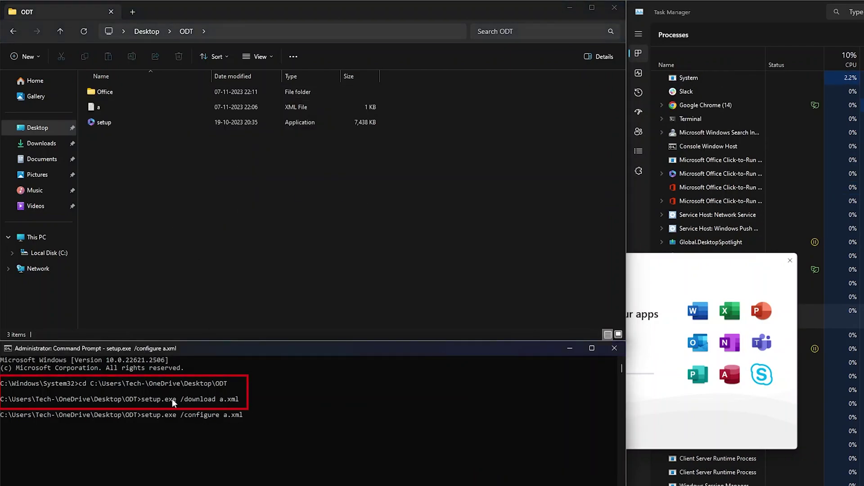
click(171, 184)
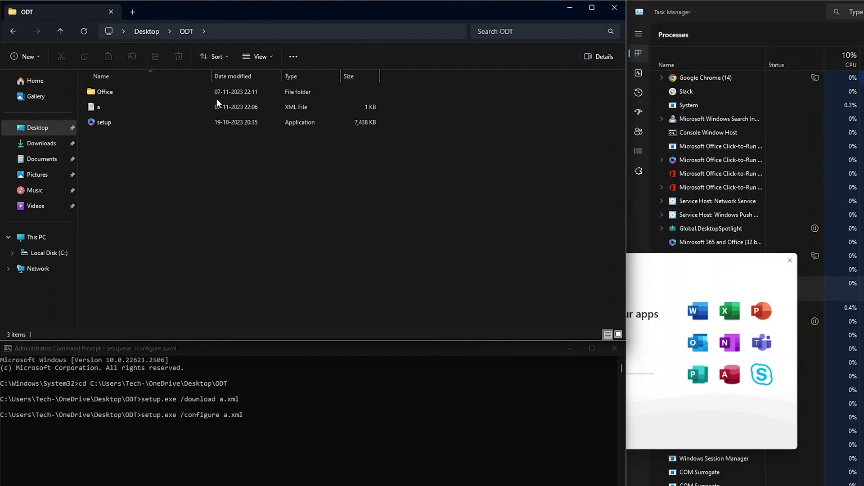
click(224, 29)
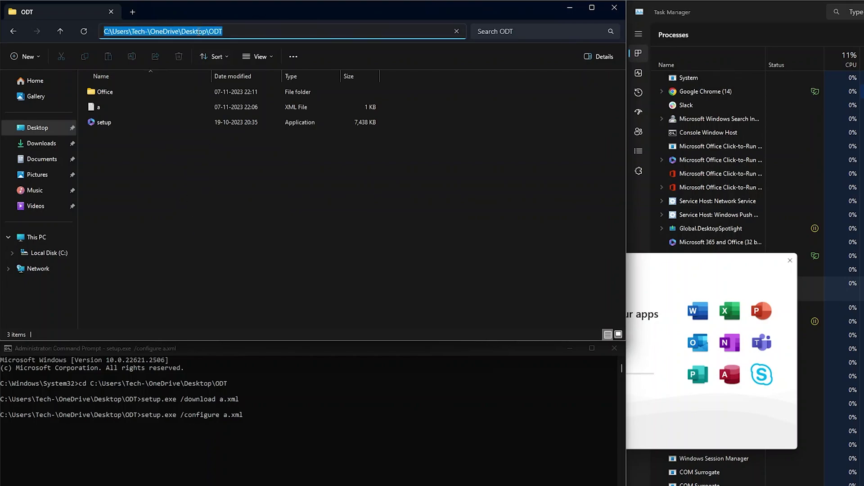
right_click(177, 35)
click(206, 60)
click(240, 32)
key(Escape)
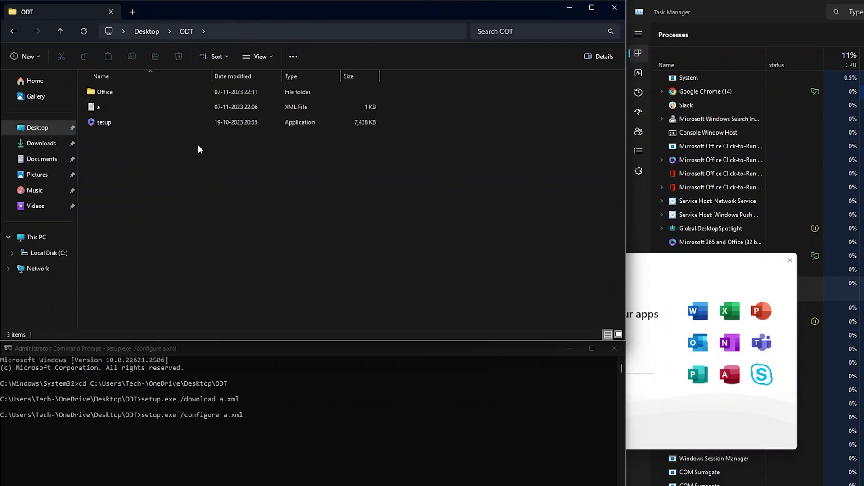
click(224, 27)
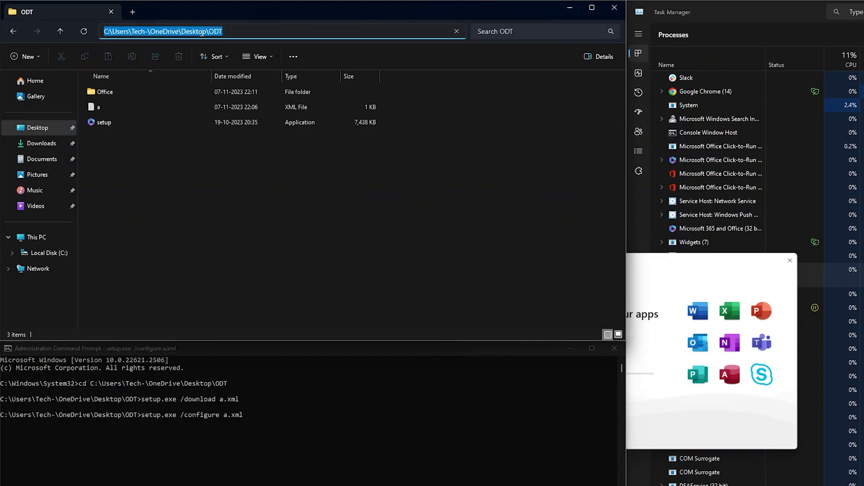
right_click(223, 28)
click(238, 60)
click(286, 407)
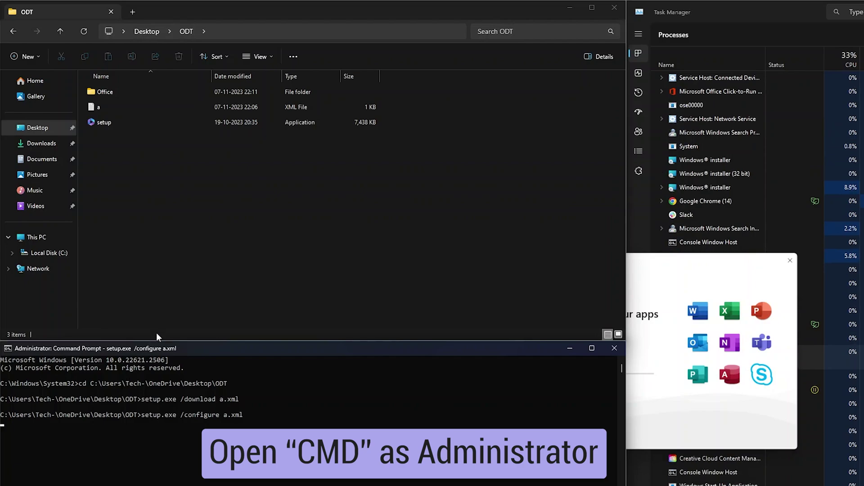
- Review the cd, setup.exe /download a.xml and setup.exe /configure a.xml commands against the ODT folder's path and its XML file
click(81, 383)
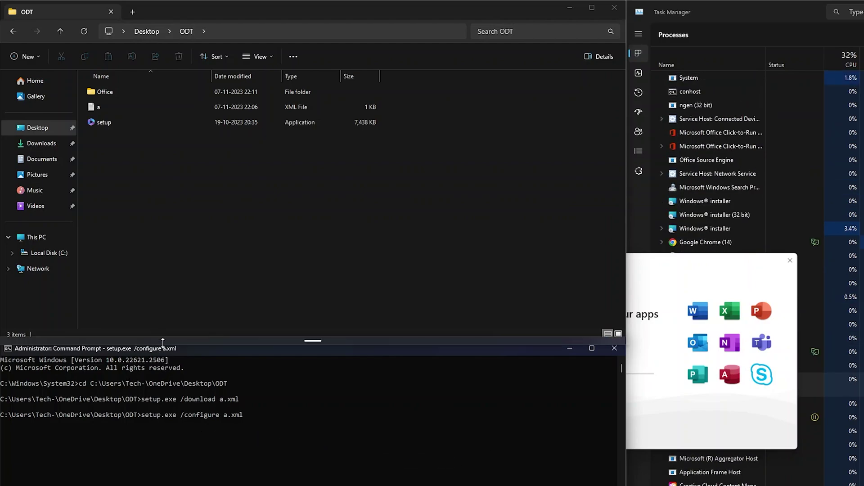
click(92, 384)
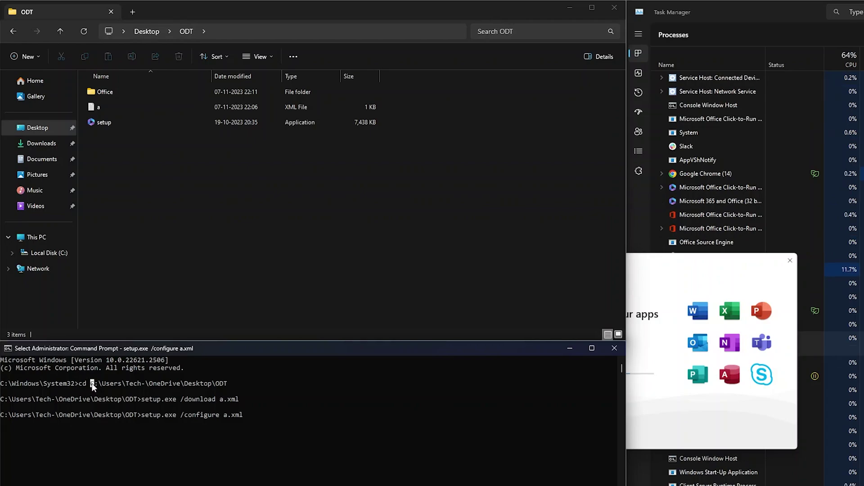
drag(160, 385, 173, 385)
click(285, 27)
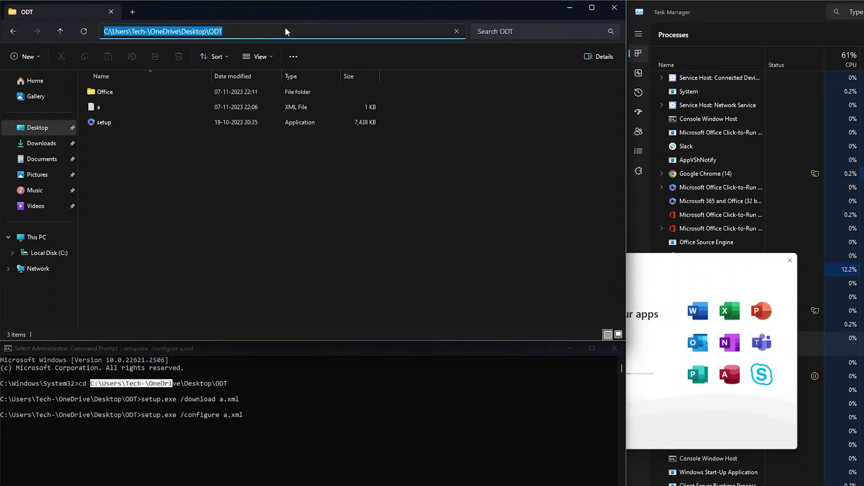
click(156, 405)
drag(145, 399, 204, 399)
drag(150, 415, 220, 415)
click(109, 109)
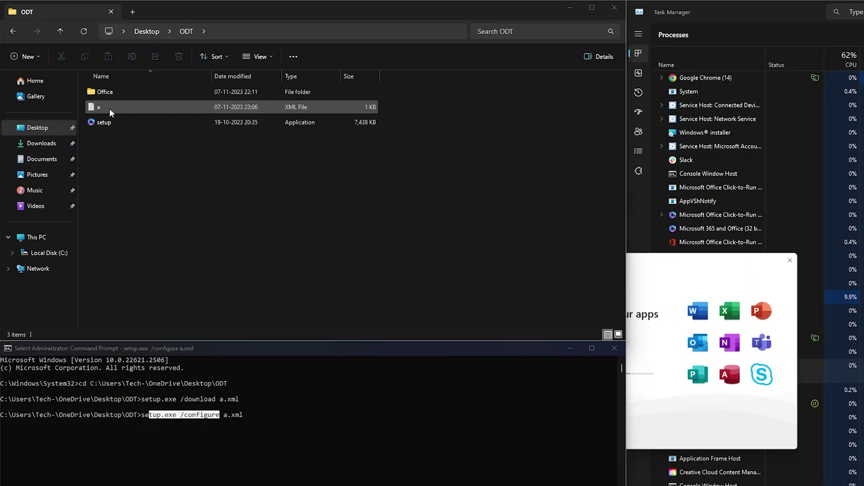
click(180, 431)
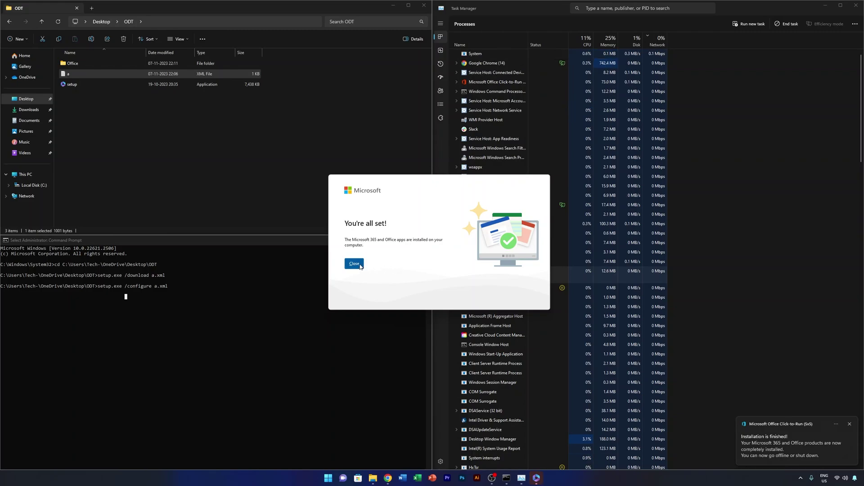
- Close the finished Office installer and open the Account page in Word
click(356, 264)
key(super)
click(376, 236)
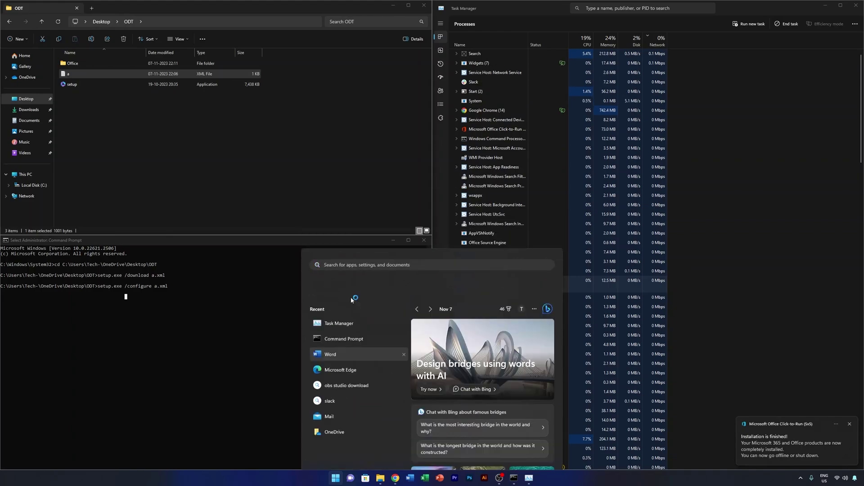
click(351, 302)
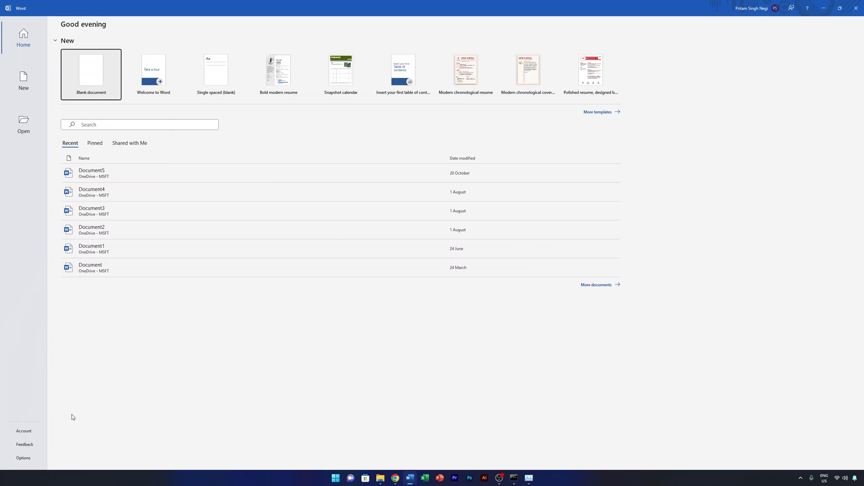
click(24, 432)
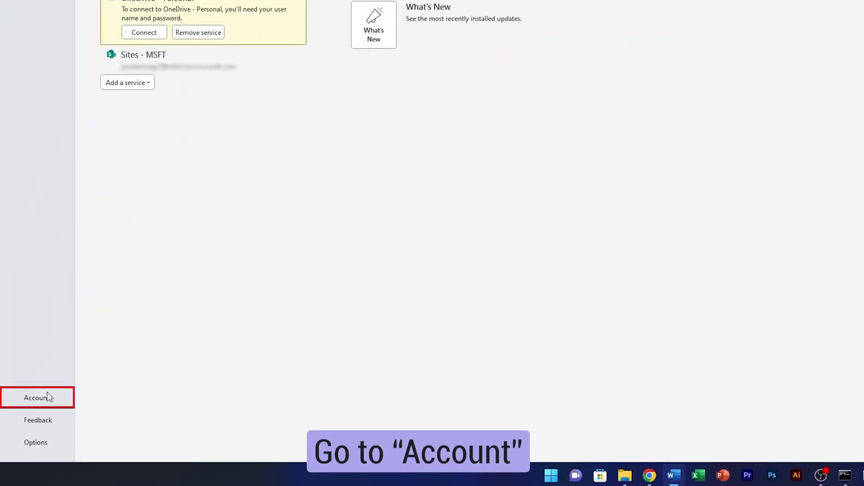